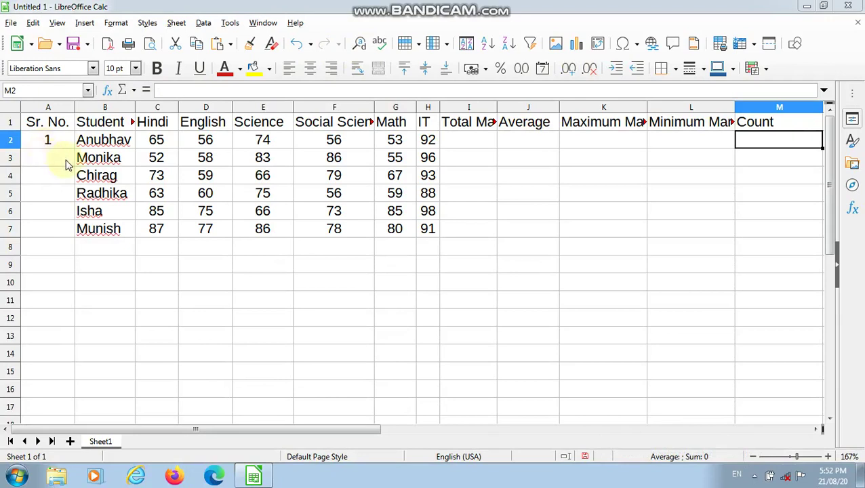
# - Enter serial numbers 2 and 3 in cells A3 and A4 of the Sr. No. column
pyautogui.click(46, 146)
pyautogui.click(49, 159)
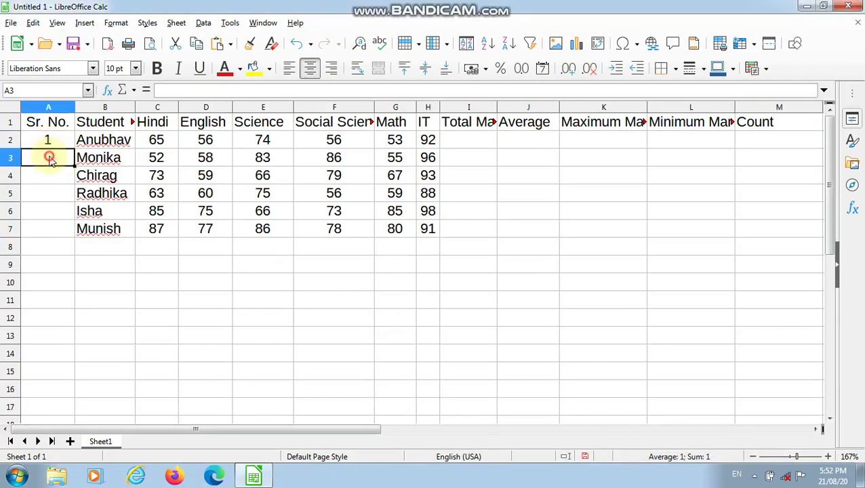
pyautogui.write('2')
pyautogui.press('Return')
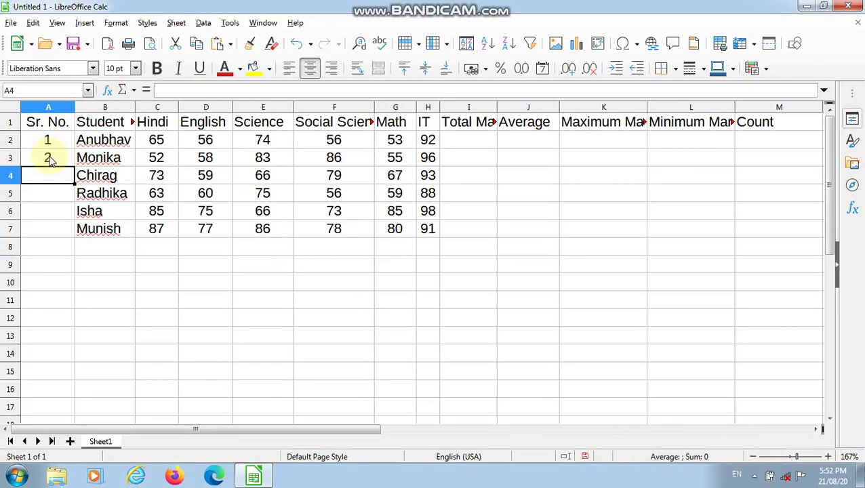
pyautogui.write('3')
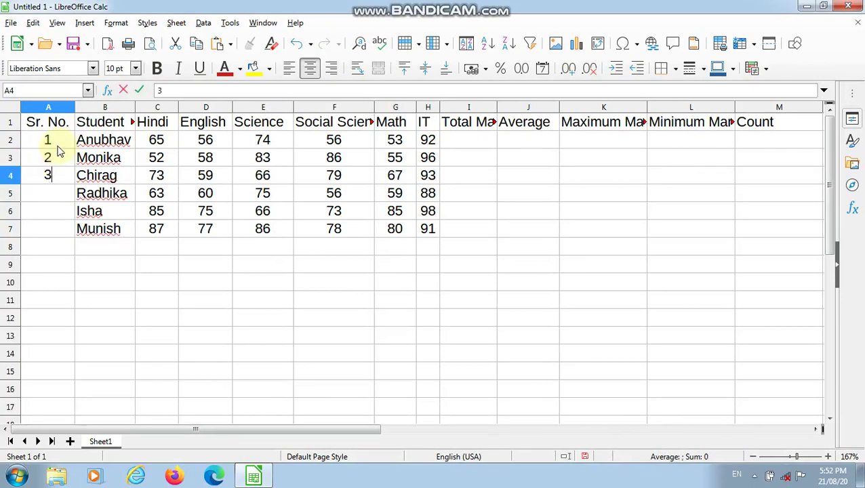
pyautogui.click(59, 156)
# - Extend the serial number series from A2:A4 down through cell A7
pyautogui.click(59, 140)
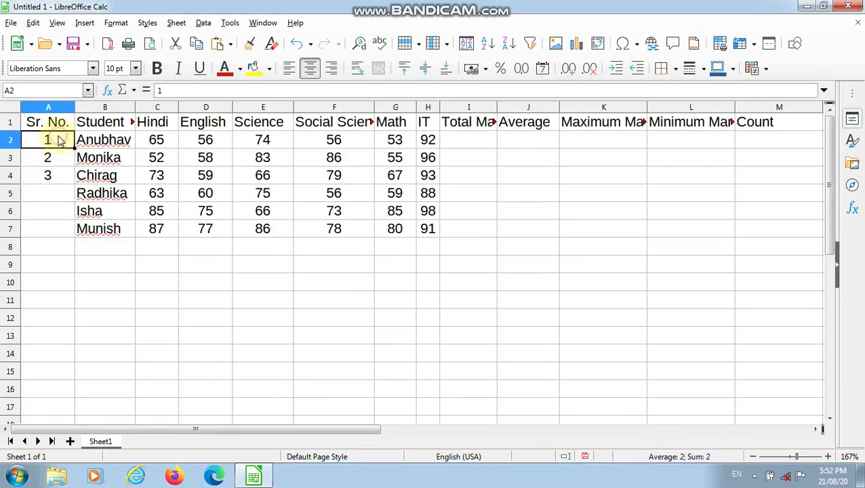
pyautogui.moveTo(59, 141); pyautogui.dragTo(59, 175)
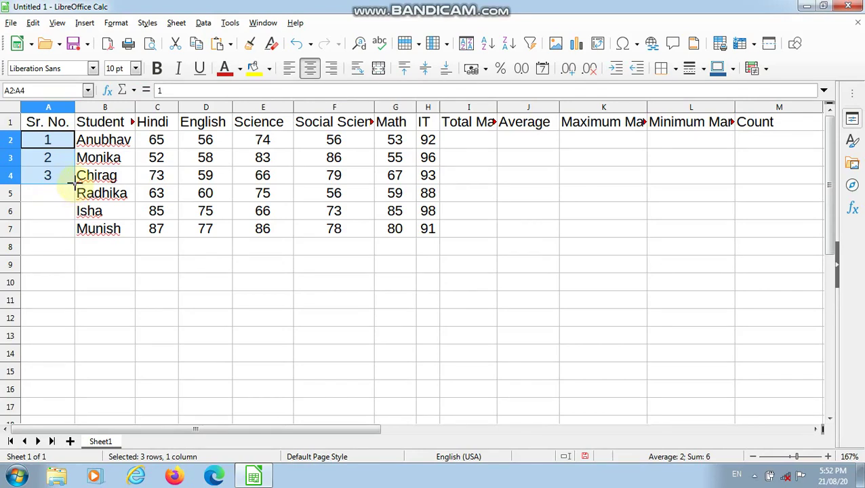
pyautogui.moveTo(75, 183); pyautogui.dragTo(69, 232)
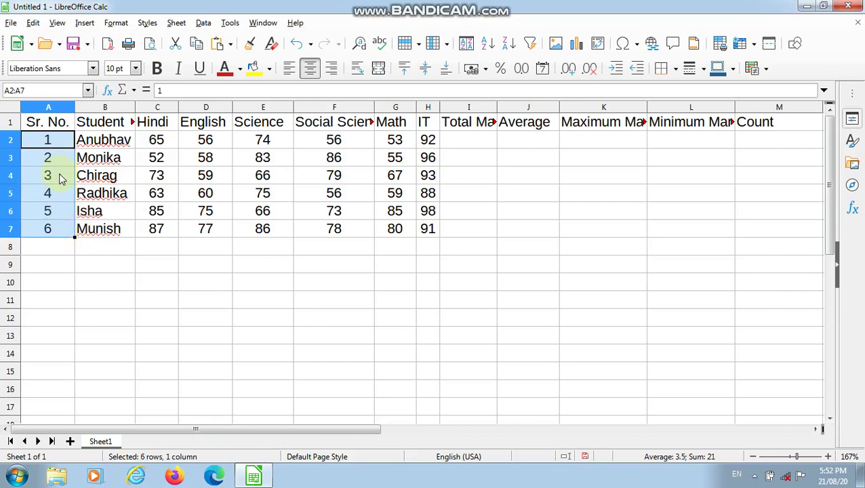
pyautogui.click(64, 246)
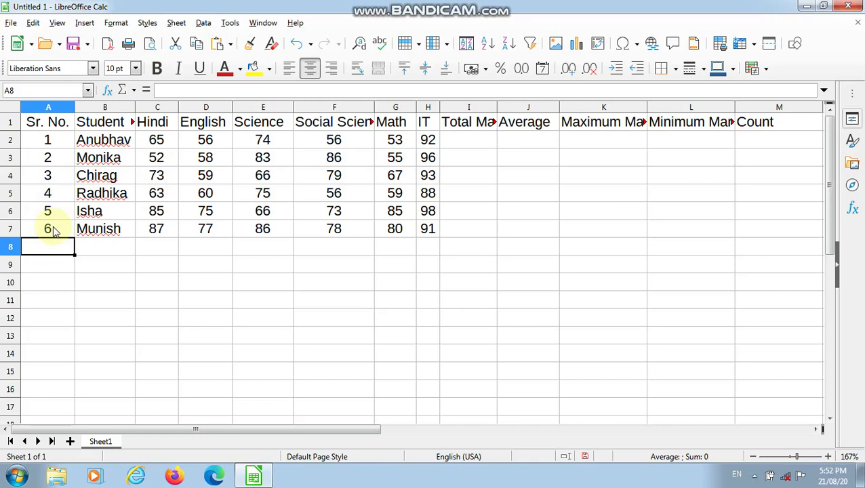
# - Total the first student's marks in cell I2 with the formula =SUM(C2:H2)
pyautogui.click(460, 144)
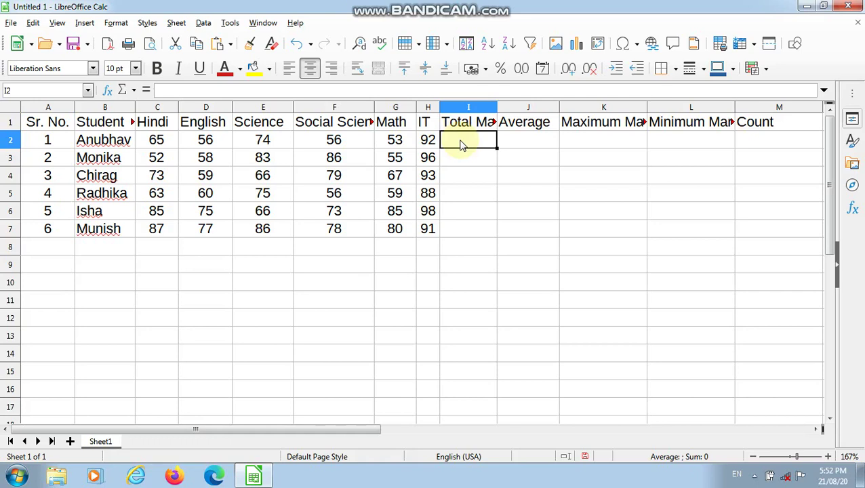
pyautogui.write('=')
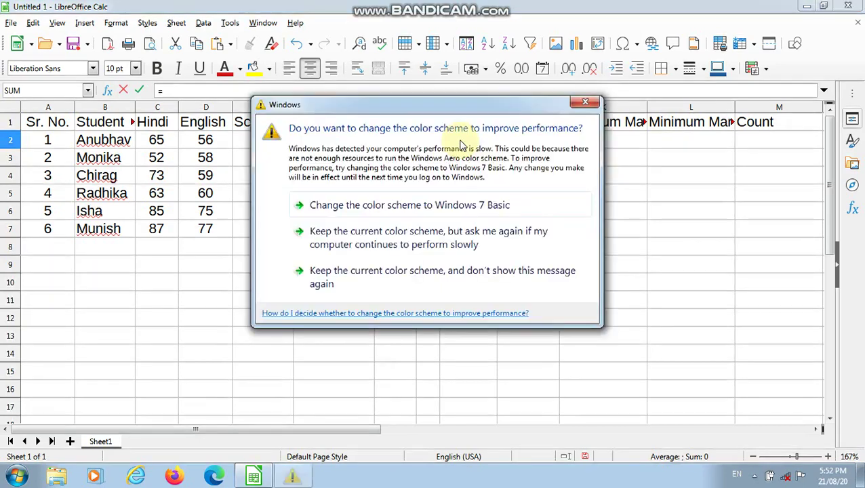
pyautogui.click(585, 102)
pyautogui.write('Sum')
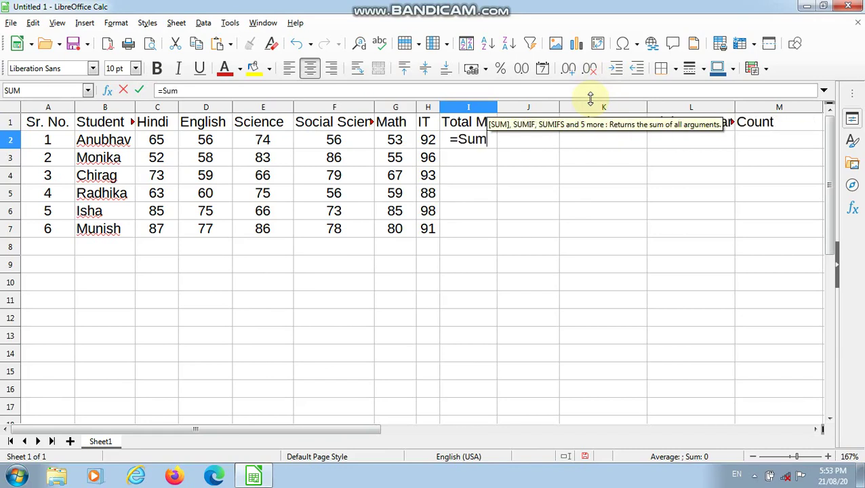
pyautogui.write('(')
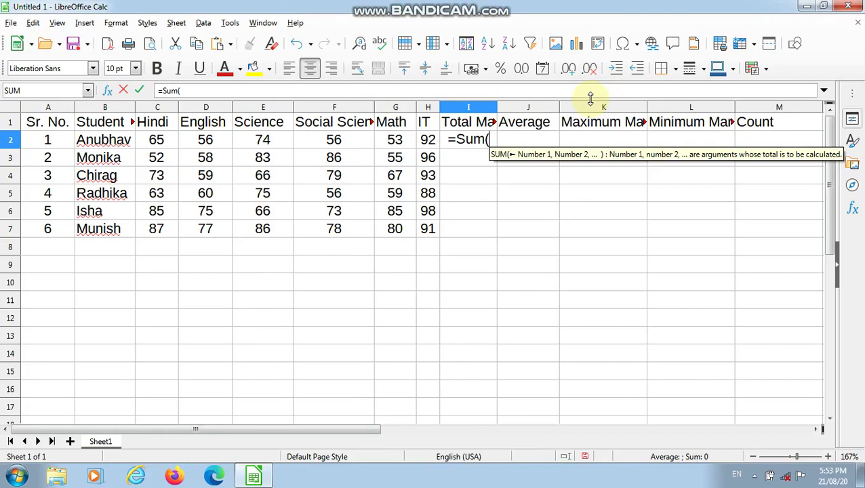
pyautogui.write('c2')
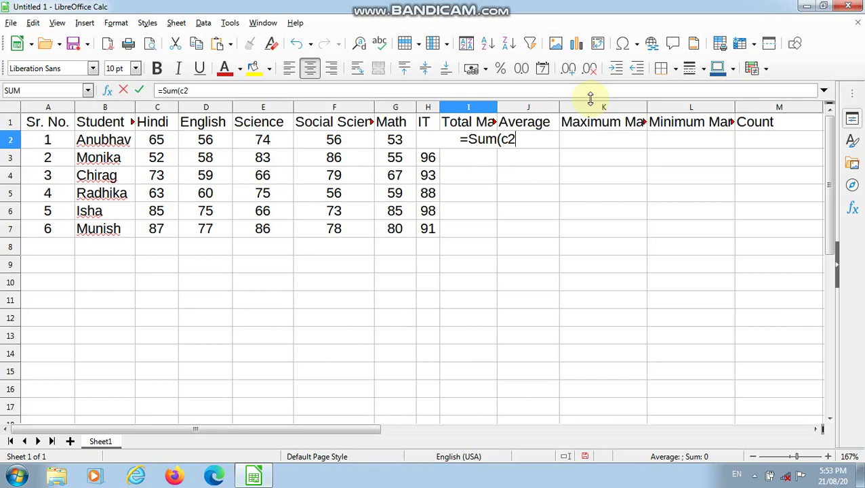
pyautogui.write(':')
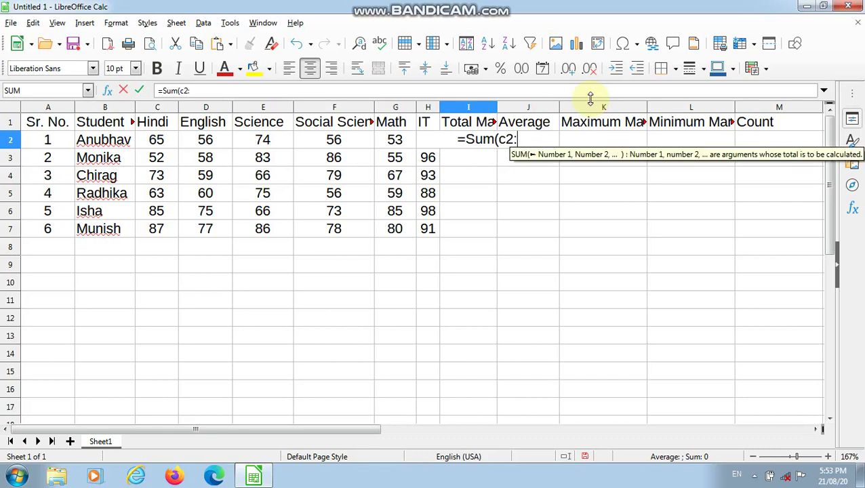
pyautogui.write('h')
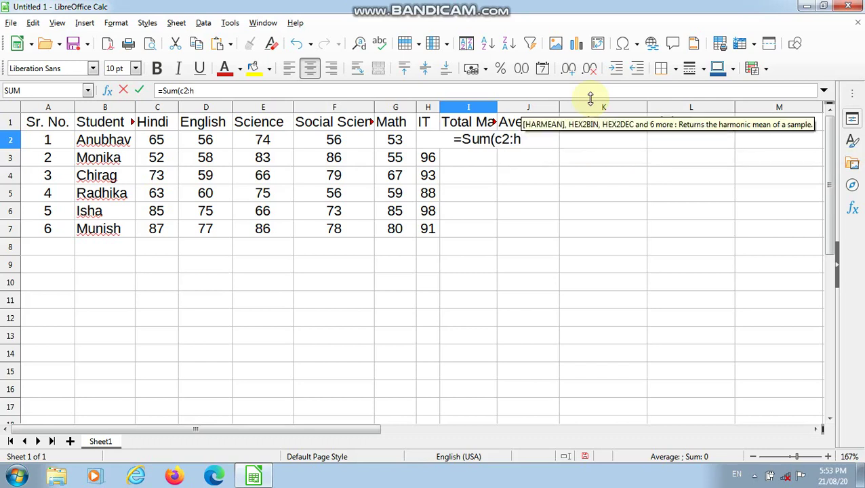
pyautogui.write('2')
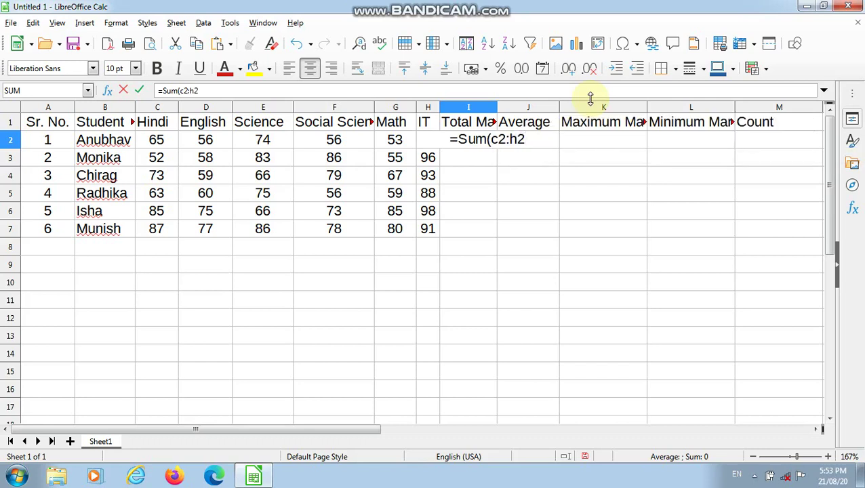
pyautogui.write(')')
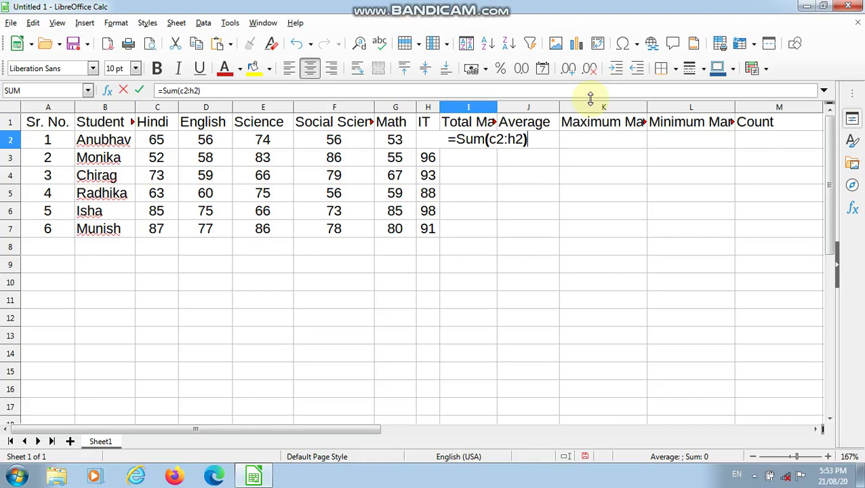
pyautogui.press('Return')
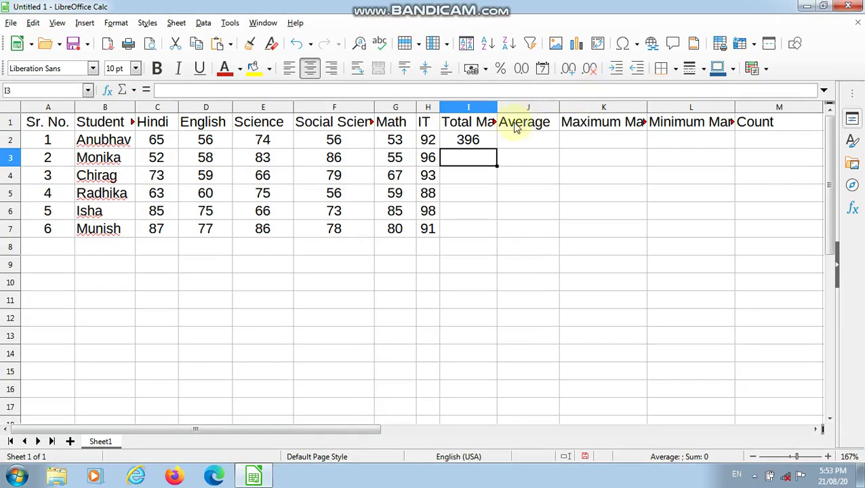
# - Fill the total marks formula from I2 down through I7 for the remaining students
pyautogui.click(477, 140)
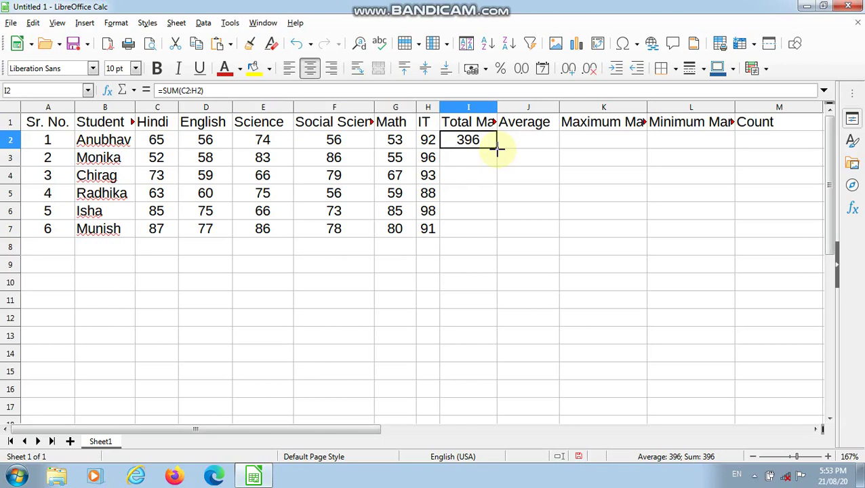
pyautogui.moveTo(497, 148); pyautogui.dragTo(498, 236)
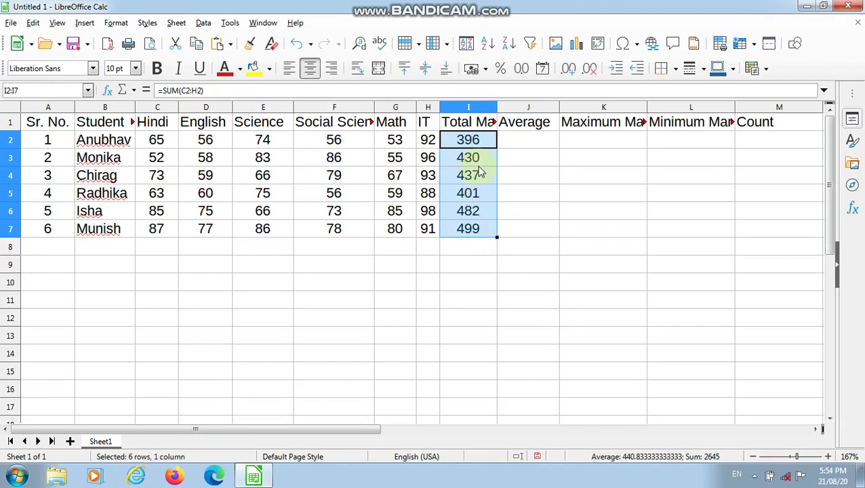
# - Calculate the first student's average marks in cell J2 with the formula =AVERAGE(C2:H2)
pyautogui.click(522, 143)
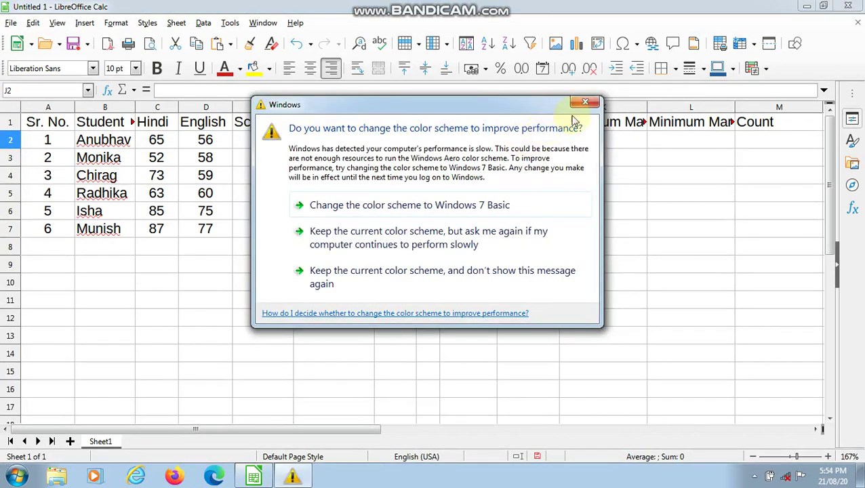
pyautogui.click(599, 103)
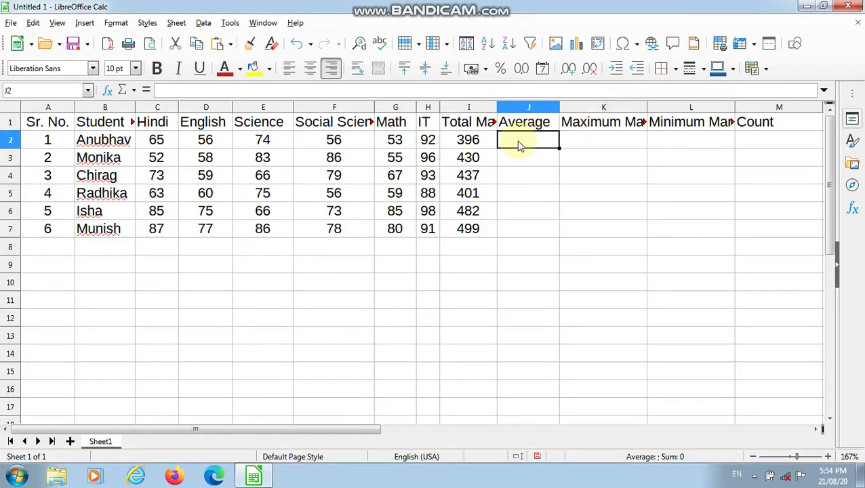
pyautogui.write('=')
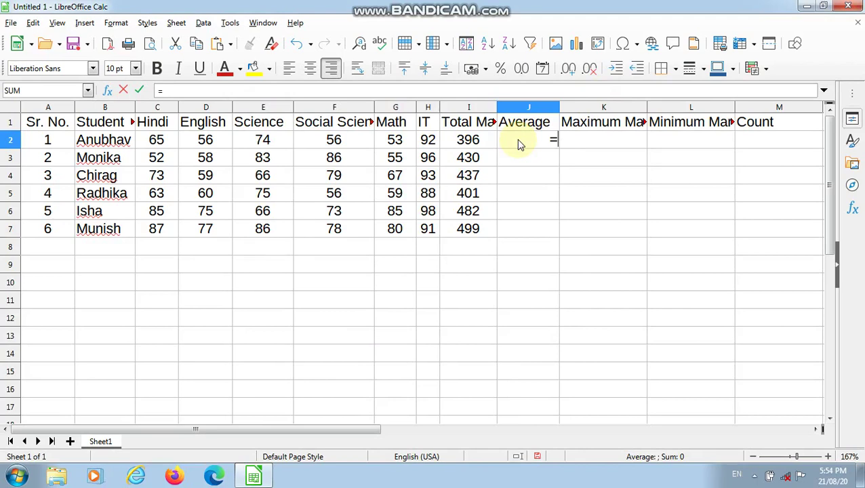
pyautogui.write('ave')
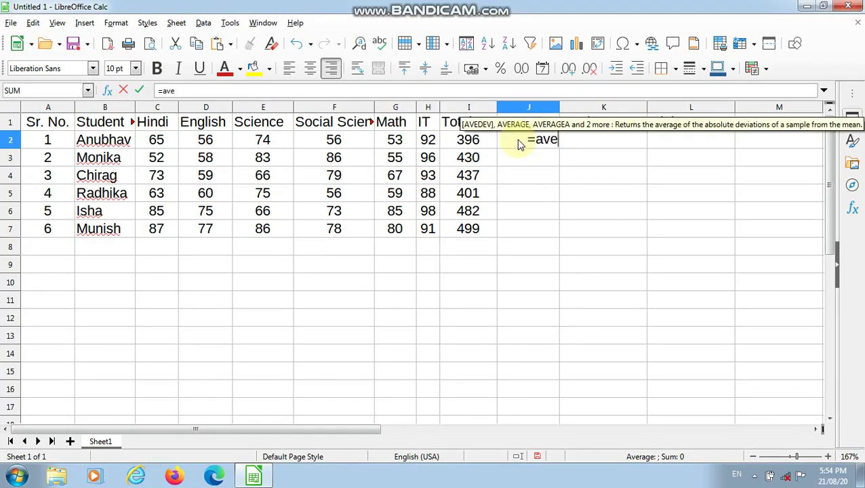
pyautogui.write('rage')
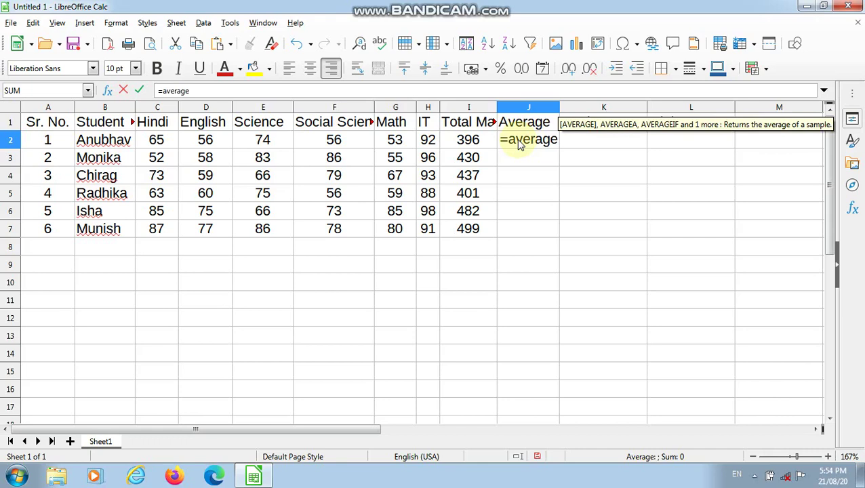
pyautogui.write('(')
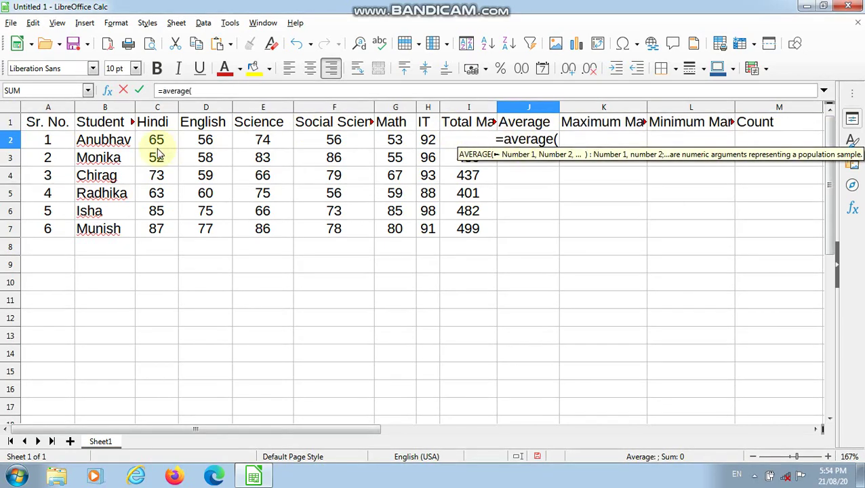
pyautogui.write('c2')
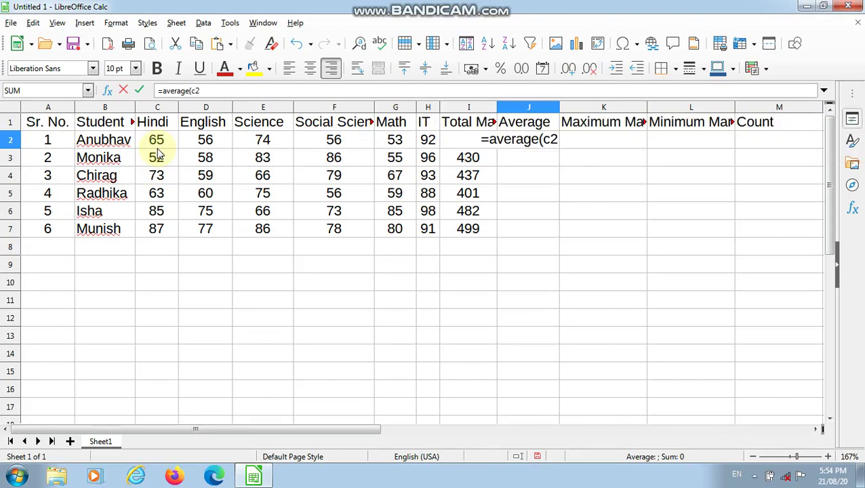
pyautogui.write(':h')
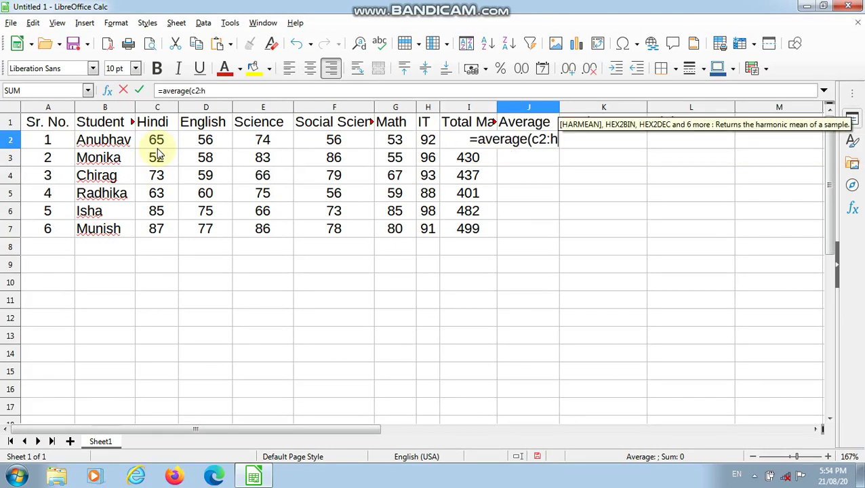
pyautogui.write('2)')
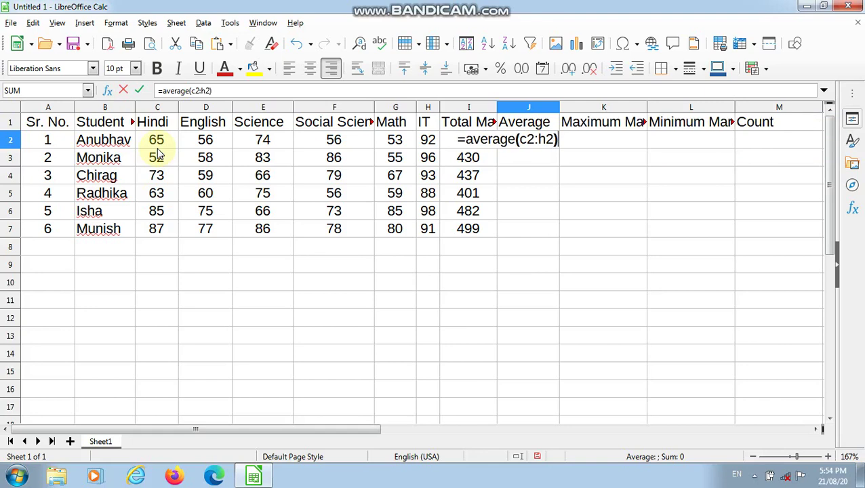
pyautogui.press('Return')
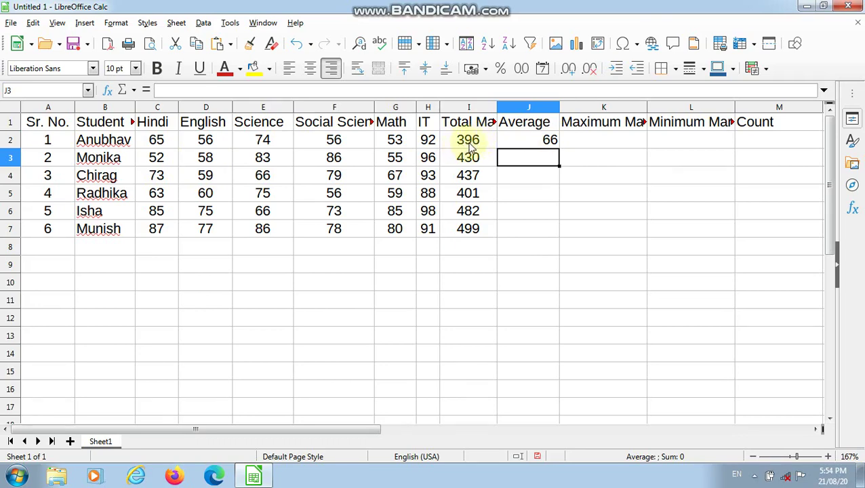
# - Fill the average formula from J2 down through J7 for the remaining students
pyautogui.click(538, 142)
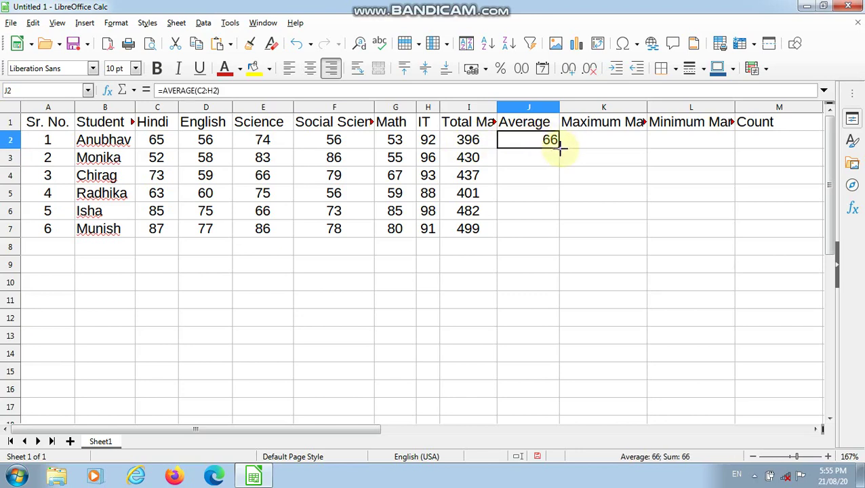
pyautogui.moveTo(560, 148); pyautogui.dragTo(558, 239)
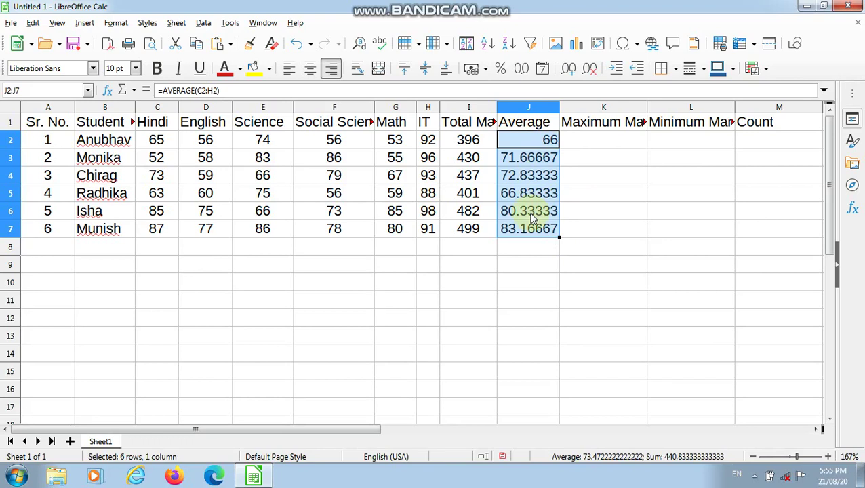
pyautogui.click(587, 195)
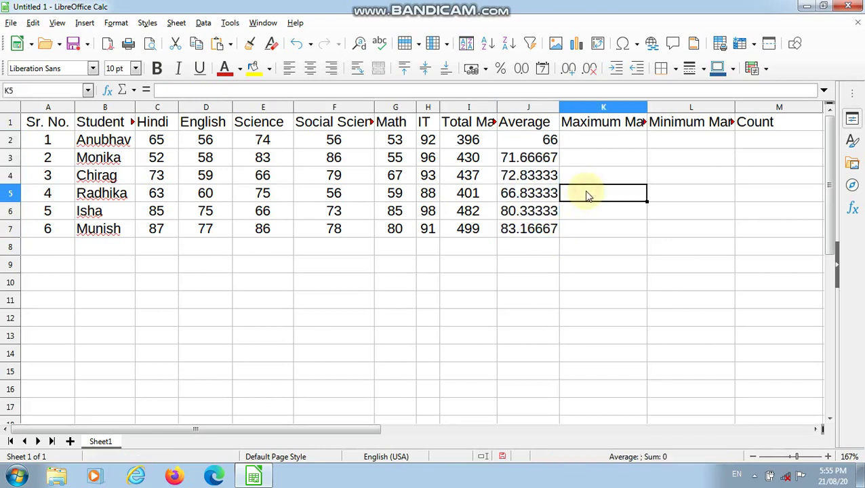
# - Find the highest total marks in cell K2 with the formula =max(i2:i7)
pyautogui.click(574, 141)
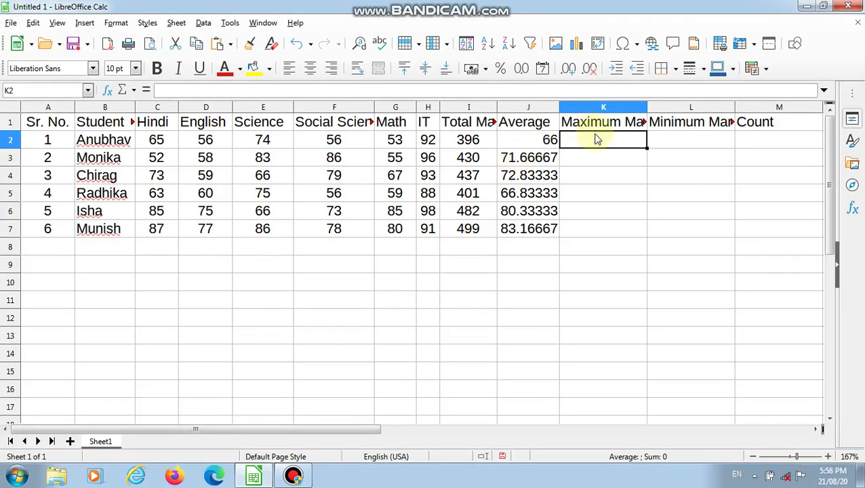
pyautogui.write('=')
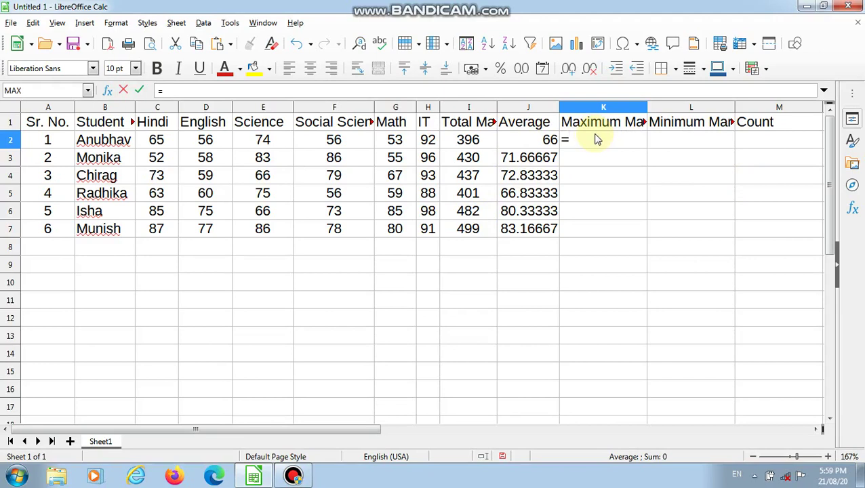
pyautogui.write('max')
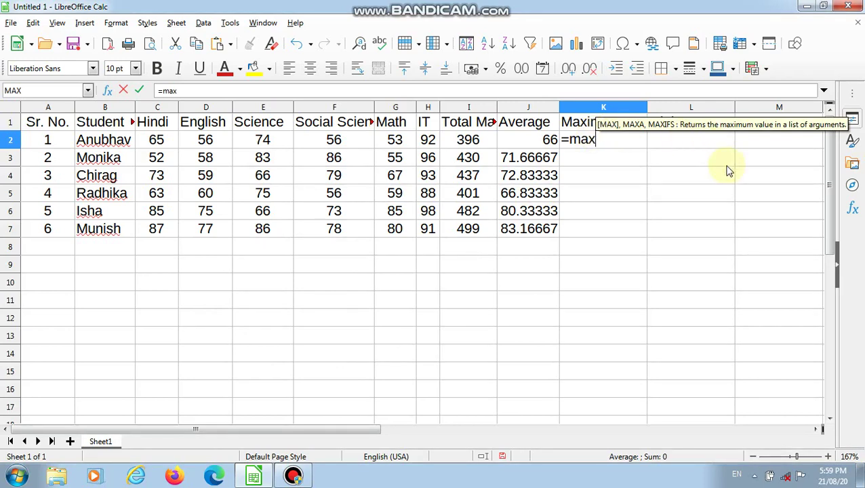
pyautogui.write('(')
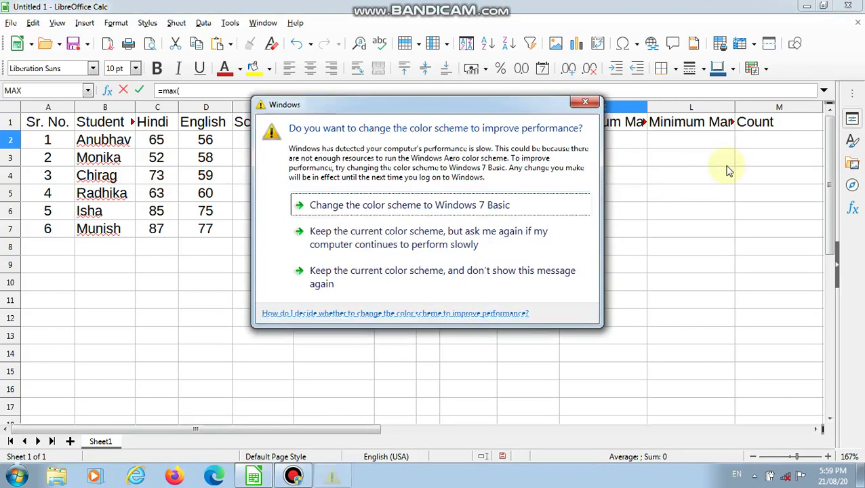
pyautogui.click(584, 105)
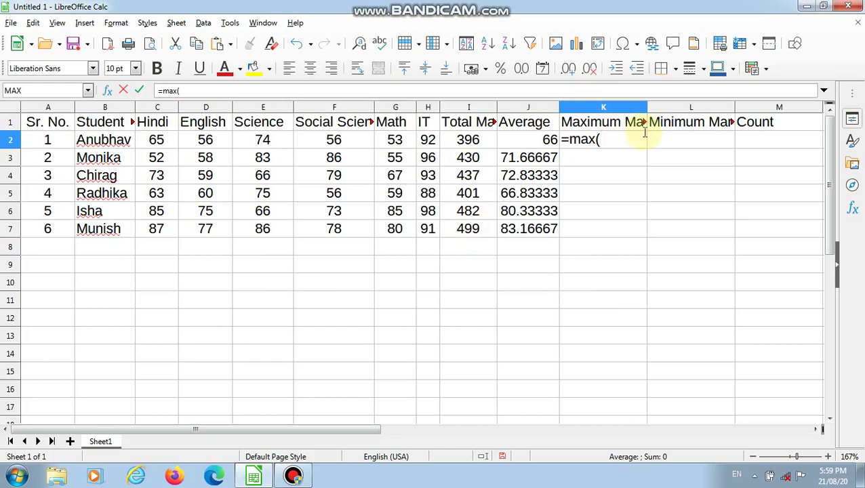
pyautogui.write('i2:')
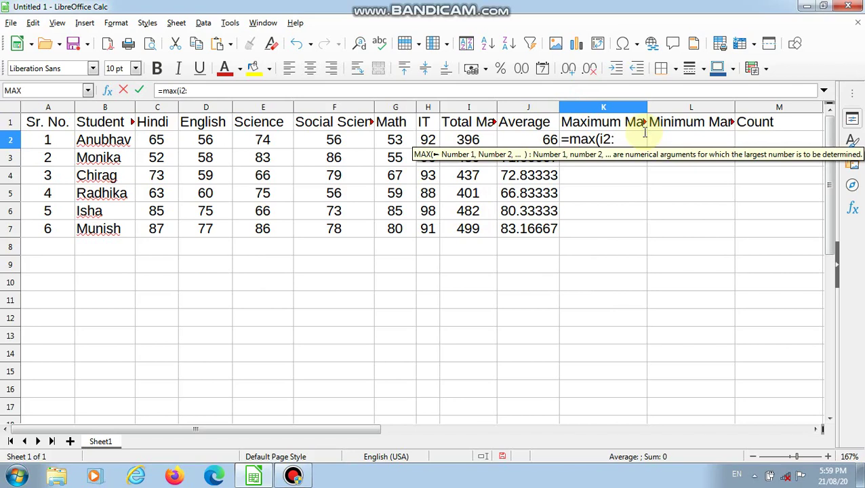
pyautogui.write('i7)')
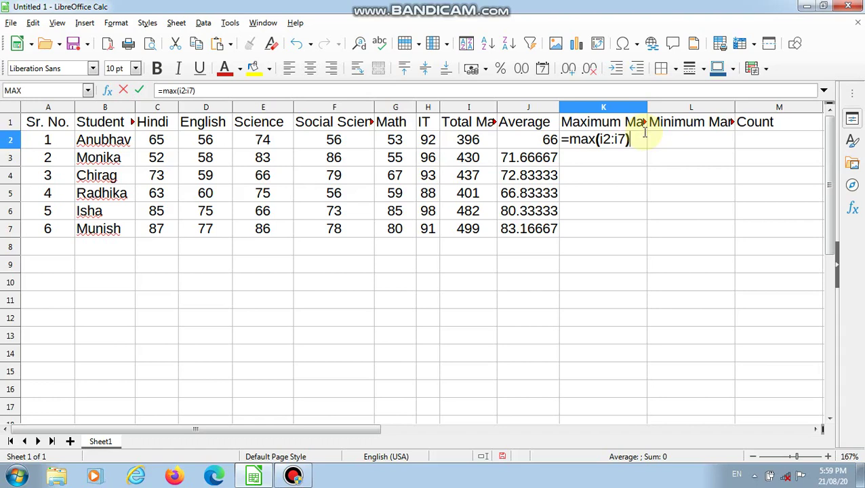
pyautogui.press('Return')
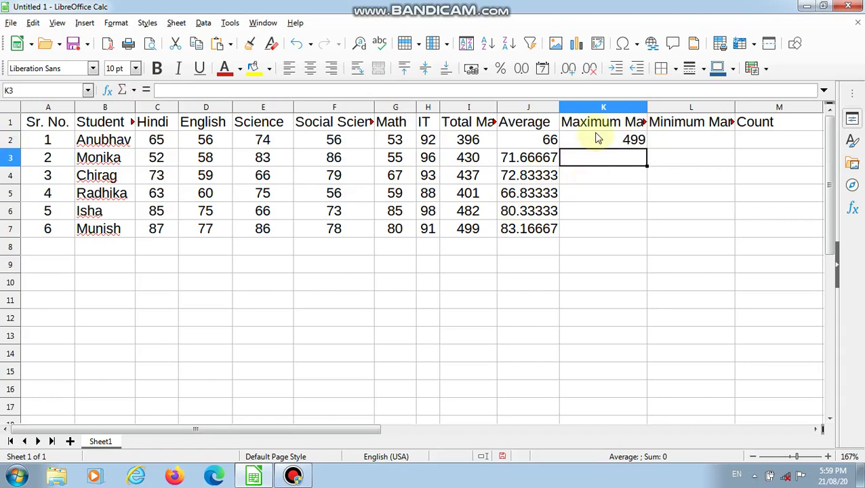
# - Find the lowest total marks in cell L2 with the formula =min(i2:i7)
pyautogui.click(664, 141)
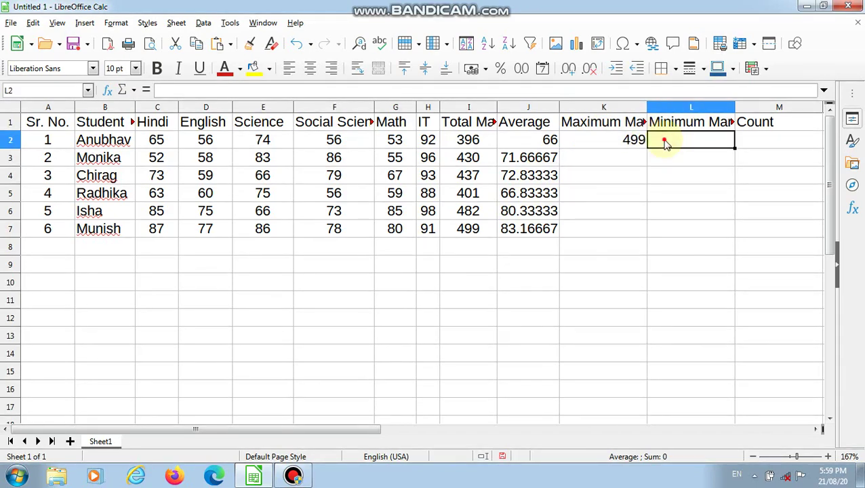
pyautogui.write('=')
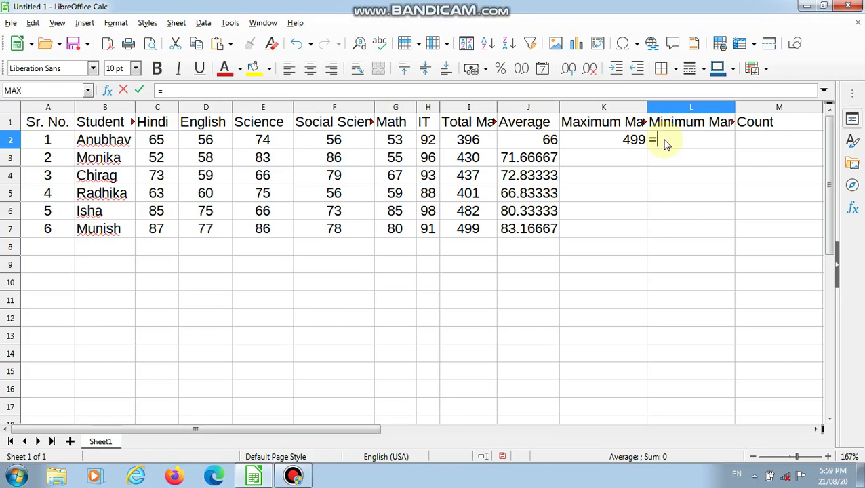
pyautogui.write('min')
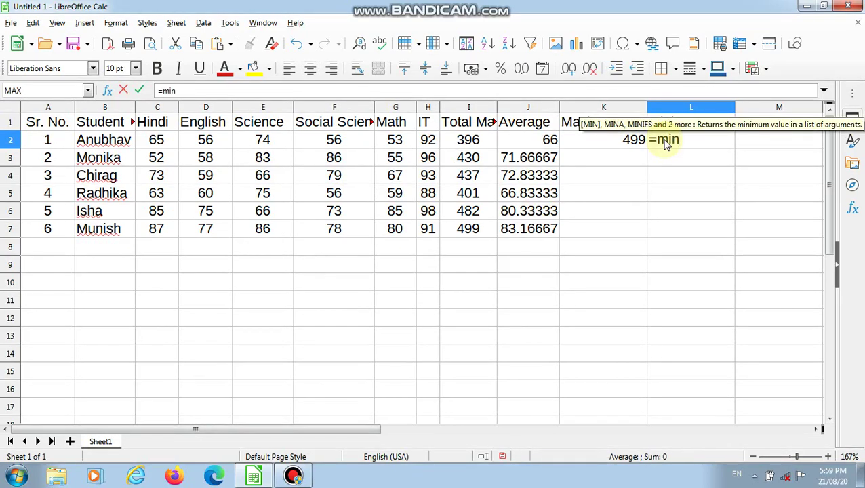
pyautogui.write('(')
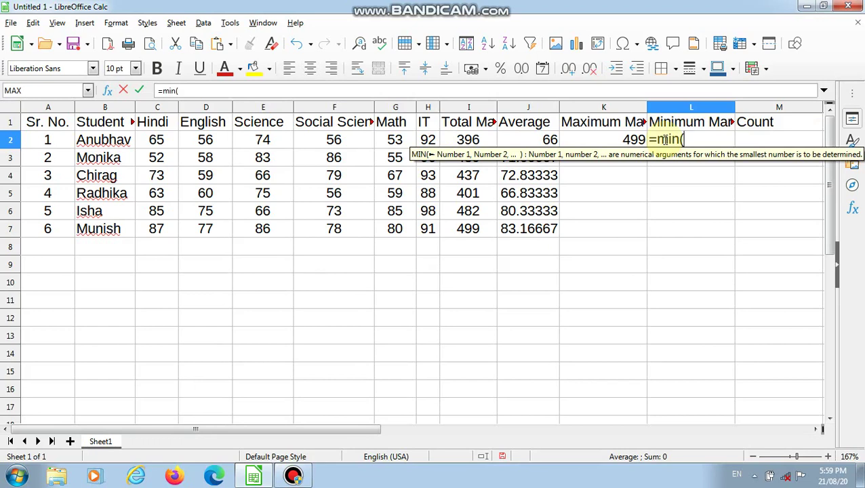
pyautogui.write('i2')
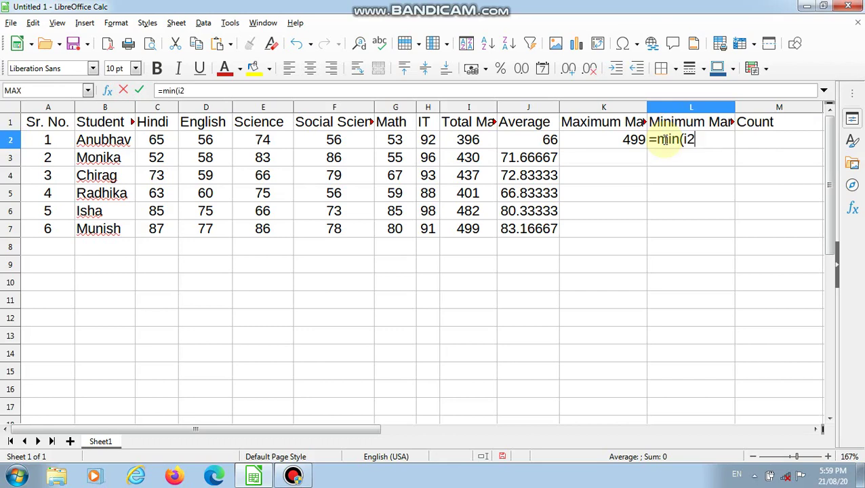
pyautogui.write(':i7')
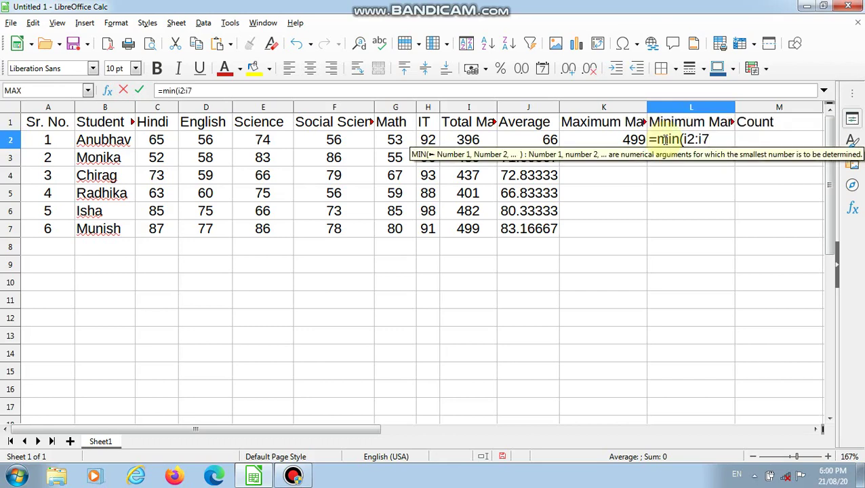
pyautogui.write(')')
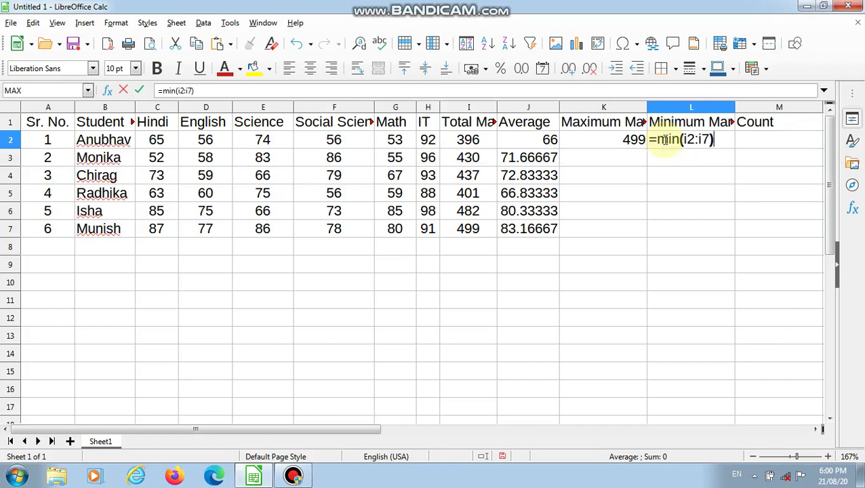
pyautogui.press('Return')
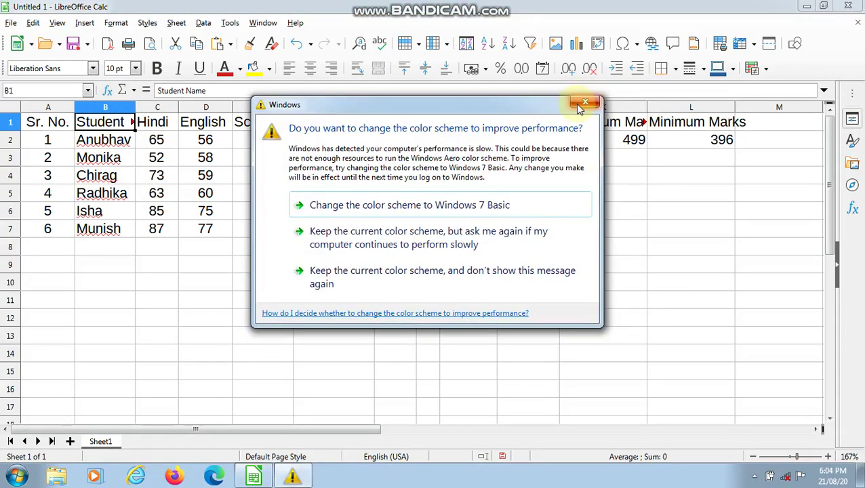
# - Dismiss the color scheme prompt, keep column B narrow, and wrap the Student Name heading in B1 onto two lines
pyautogui.click(572, 100)
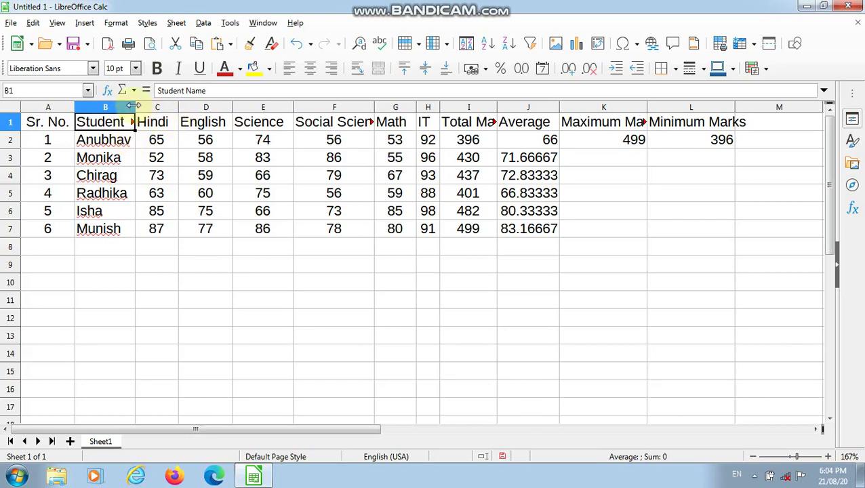
pyautogui.moveTo(135, 106); pyautogui.dragTo(174, 109)
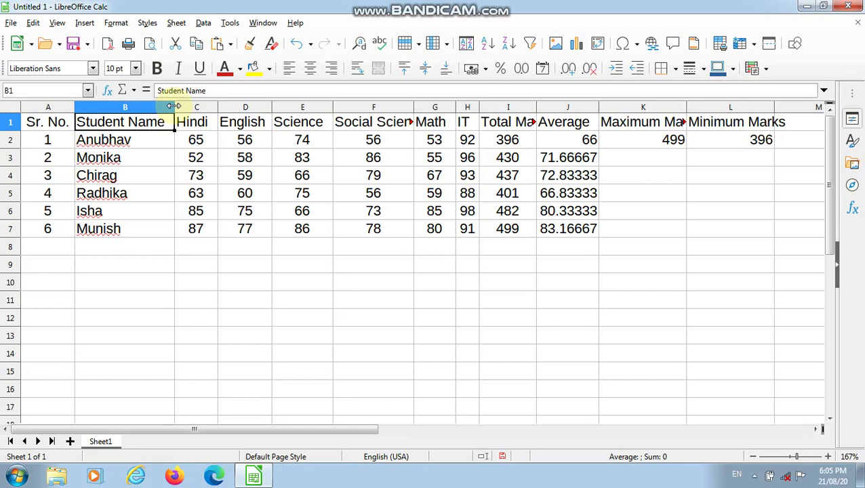
pyautogui.moveTo(173, 107); pyautogui.dragTo(139, 115)
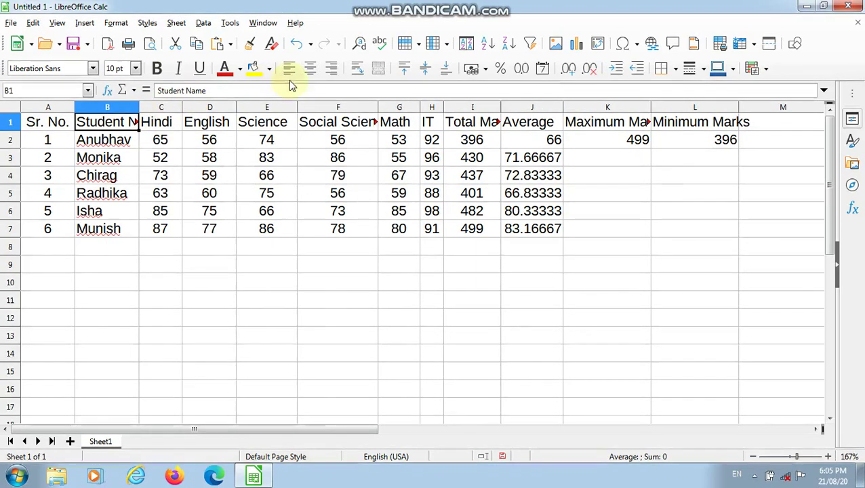
pyautogui.click(357, 70)
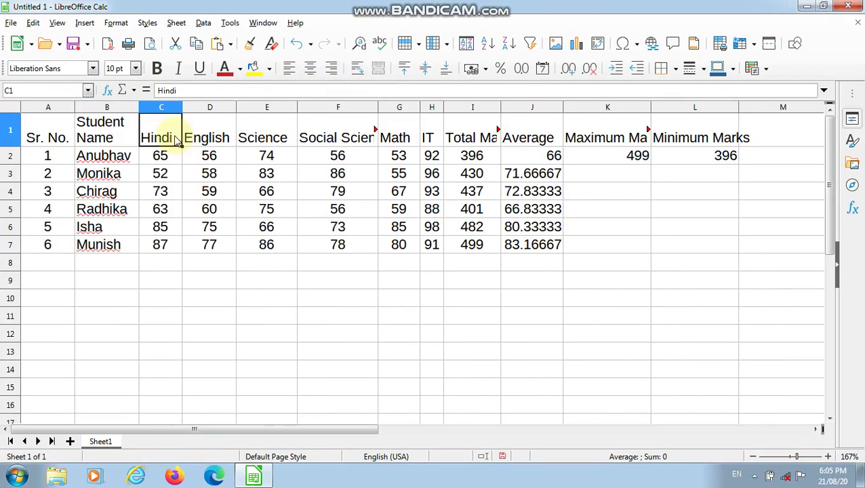
# - Wrap the Social Science heading in F1 and narrow column F to fit the wrapped text
pyautogui.press('Right')
pyautogui.press('Right')
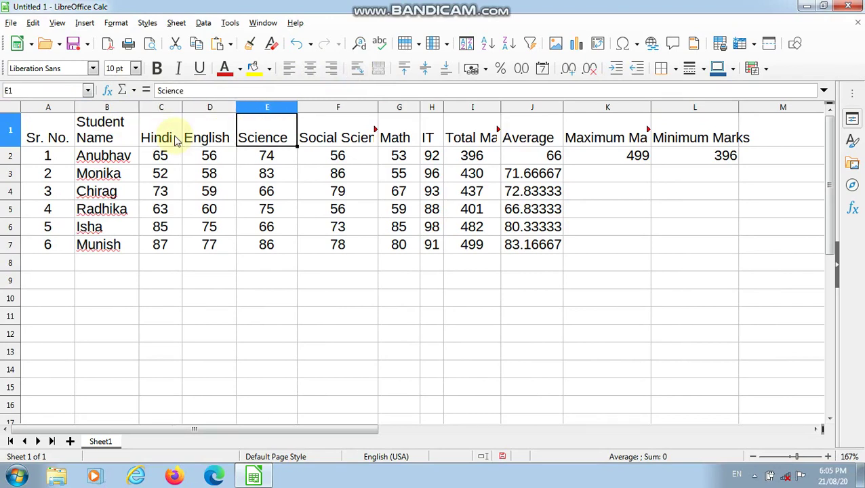
pyautogui.press('Right')
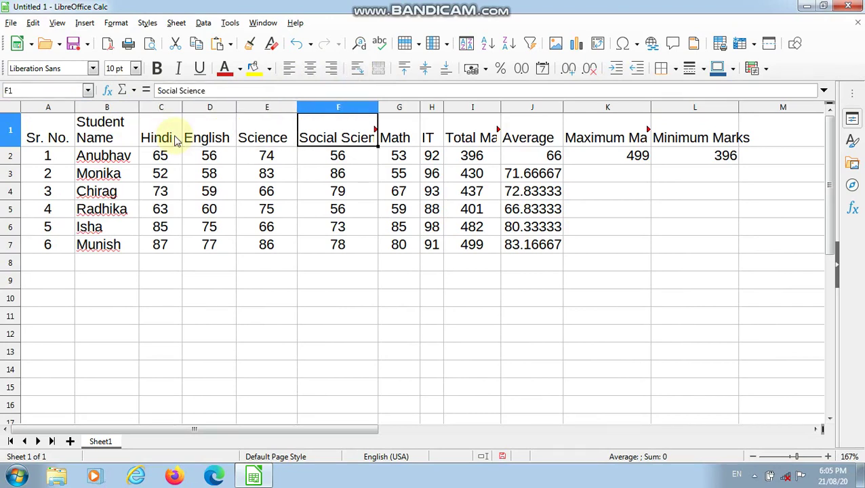
pyautogui.click(364, 71)
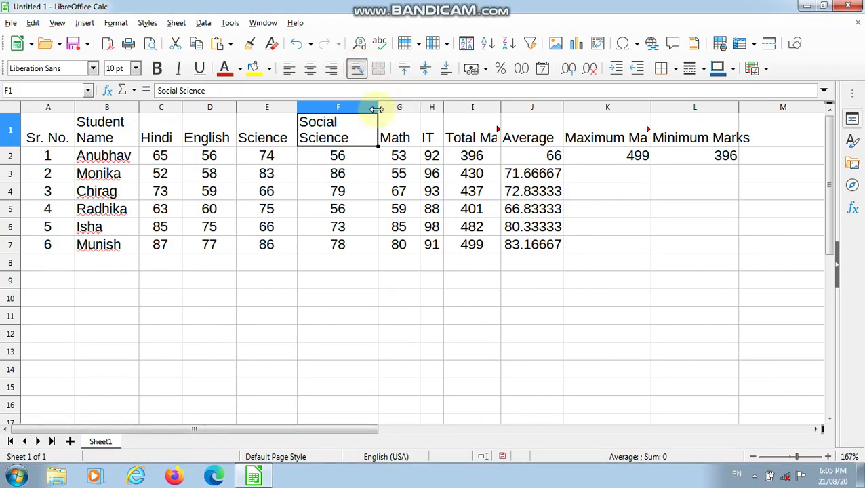
pyautogui.moveTo(378, 110); pyautogui.dragTo(353, 116)
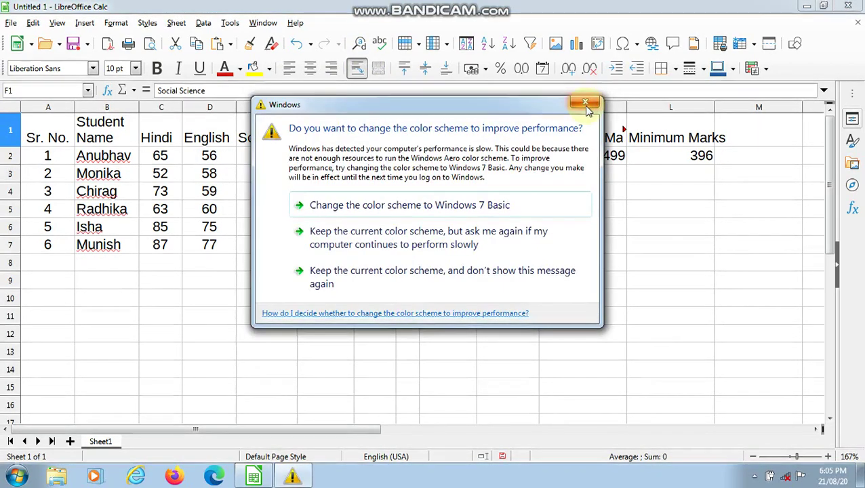
pyautogui.click(585, 104)
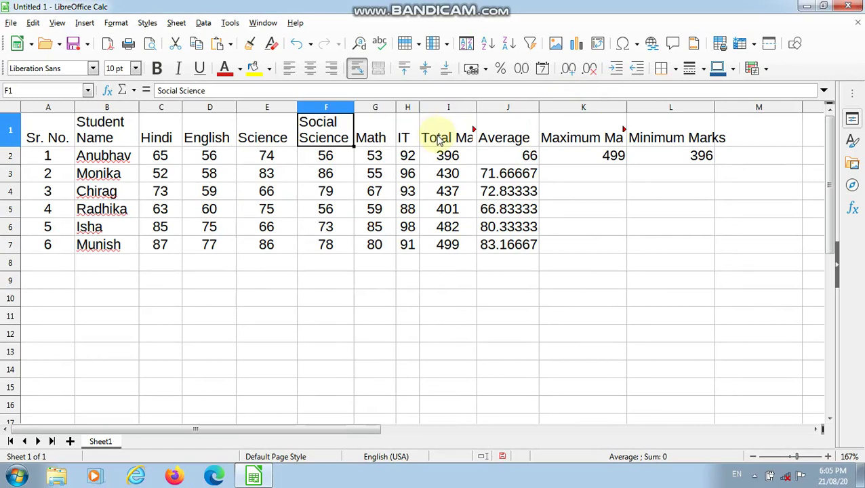
# - Wrap the text of the Total Marks, Maximum Marks and Minimum Marks headings in I1, K1 and L1
pyautogui.press('Right')
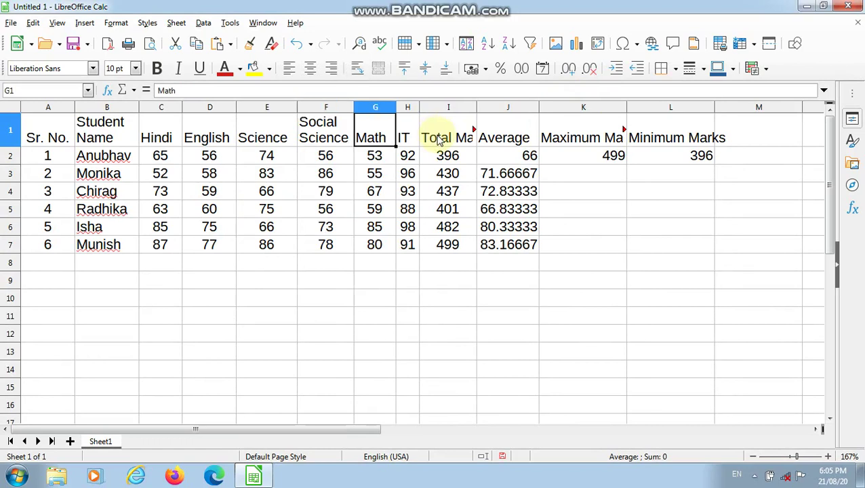
pyautogui.press('Right')
pyautogui.press('Right')
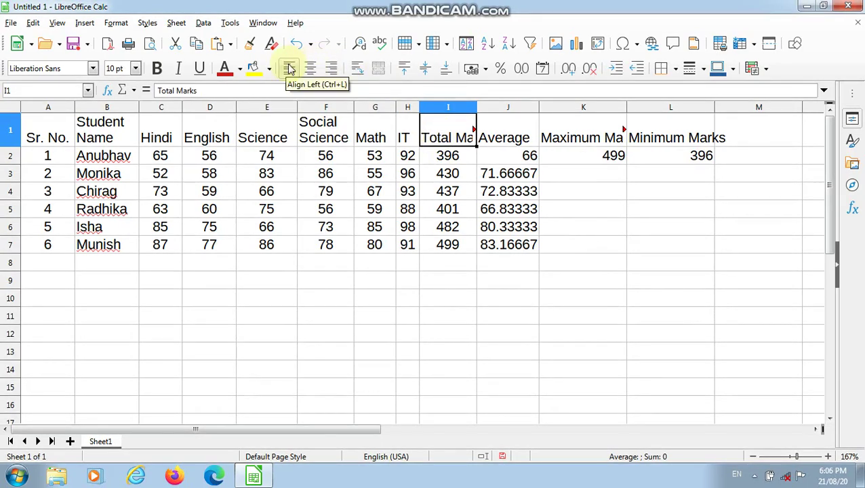
pyautogui.click(358, 70)
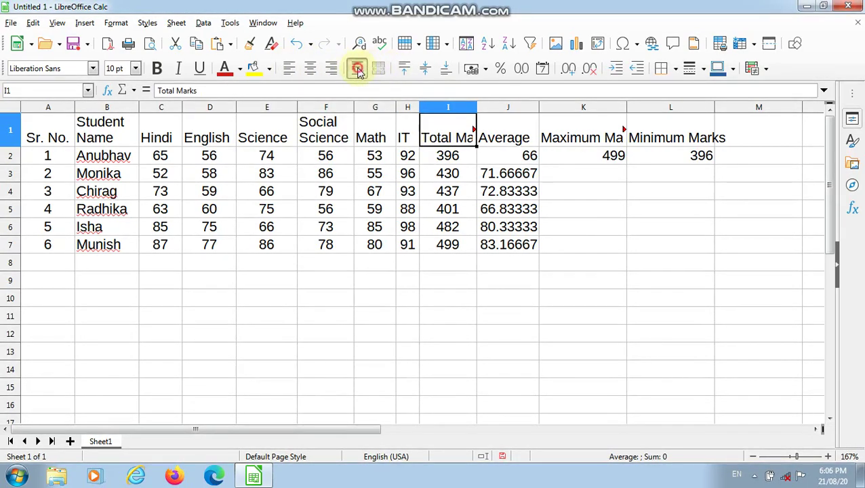
pyautogui.click(547, 137)
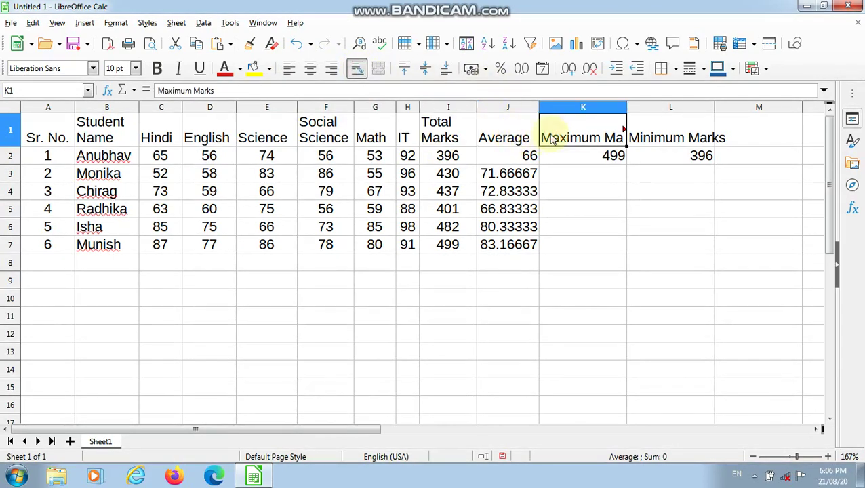
pyautogui.click(360, 68)
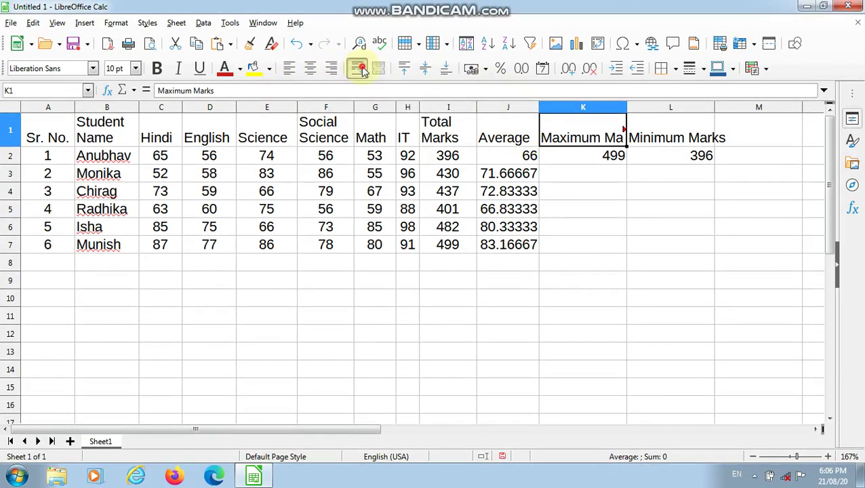
pyautogui.click(685, 130)
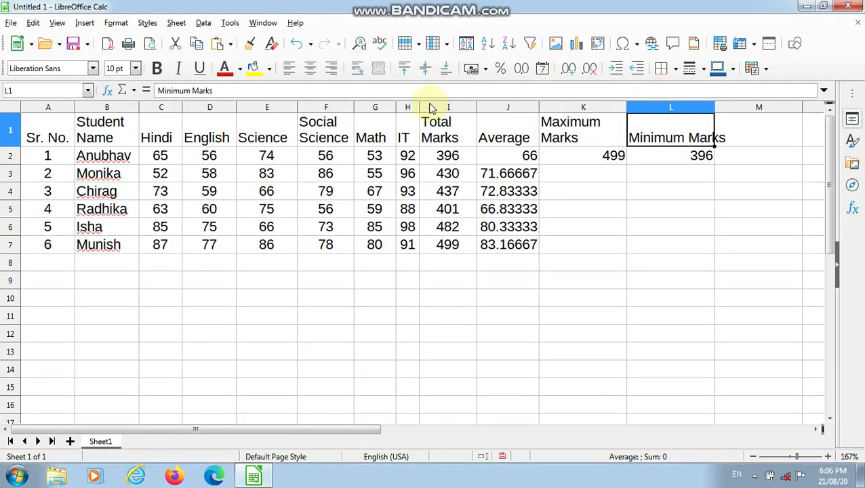
pyautogui.click(356, 71)
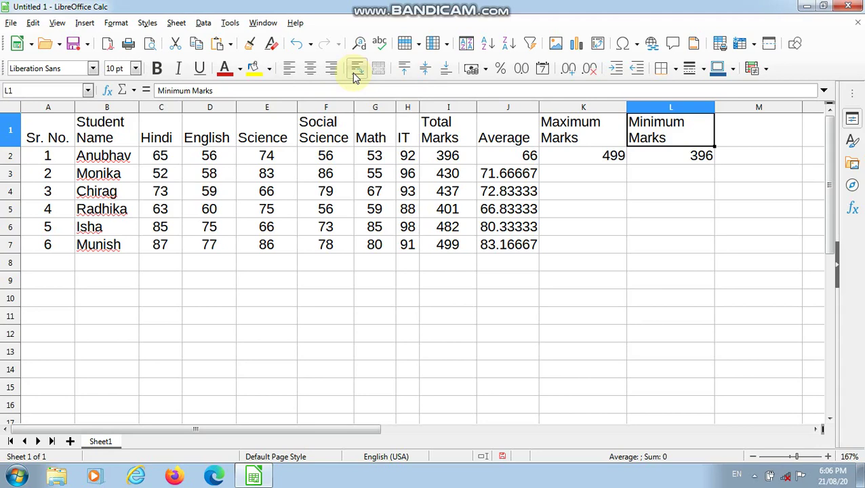
# - Open the print preview of the marks sheet to check its page layout
pyautogui.click(48, 130)
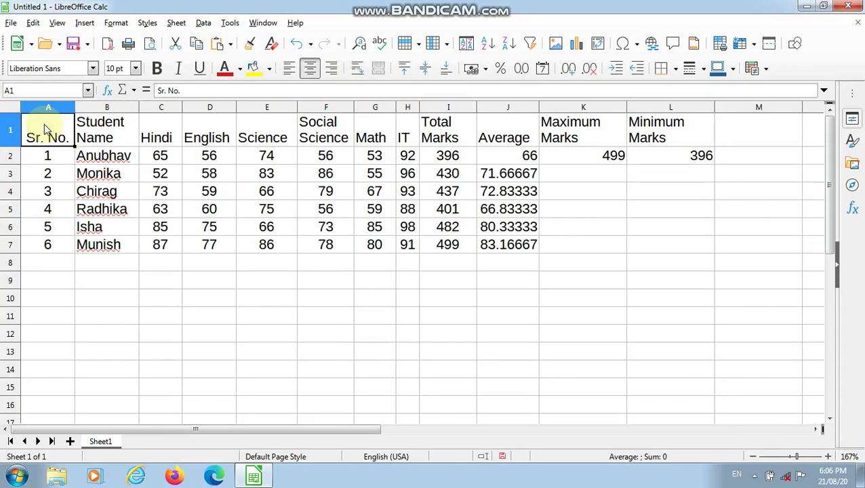
pyautogui.click(10, 24)
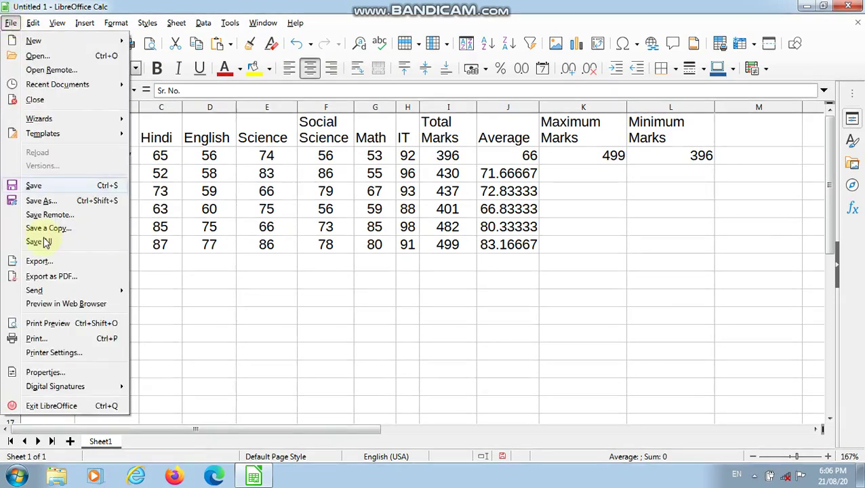
pyautogui.click(57, 326)
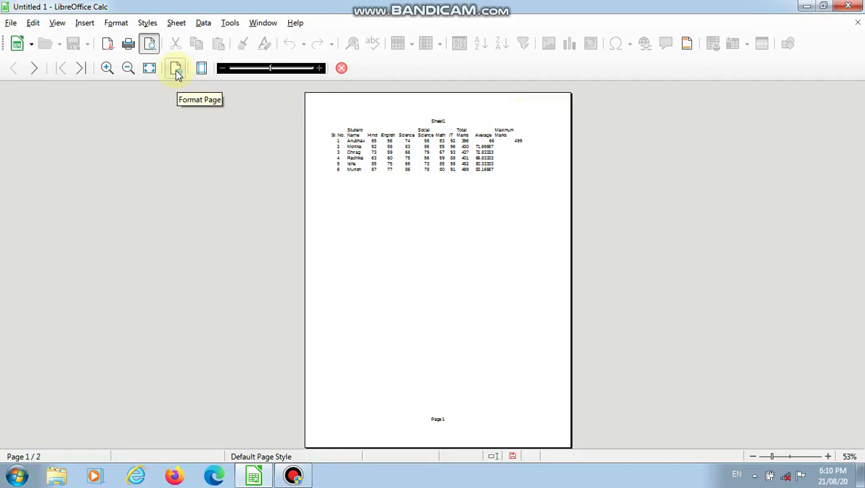
# - Set the page orientation to Landscape for the marks sheet and close the print preview
pyautogui.click(175, 71)
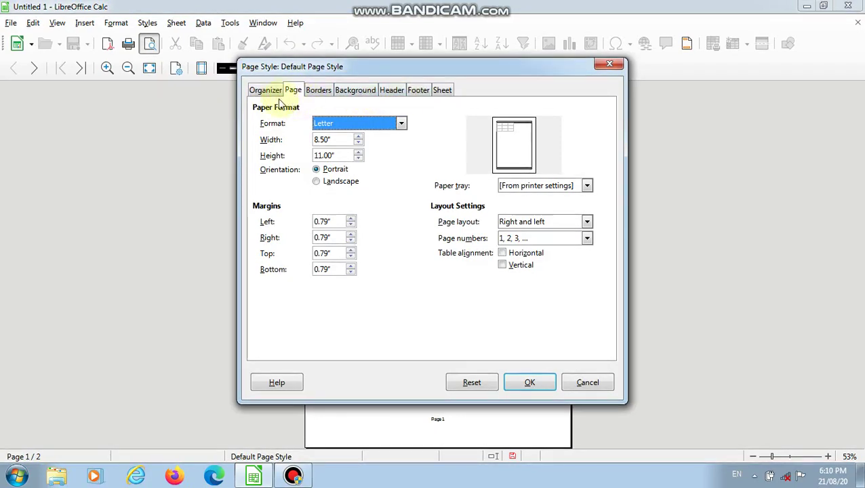
pyautogui.click(316, 182)
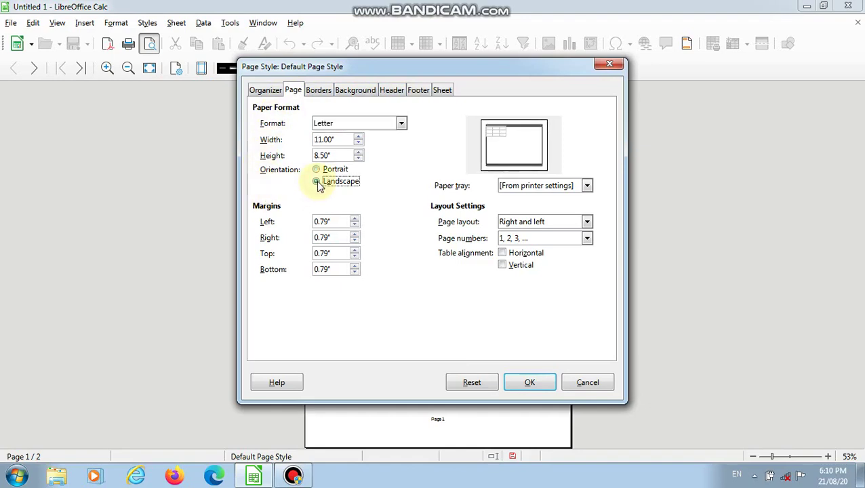
pyautogui.click(527, 384)
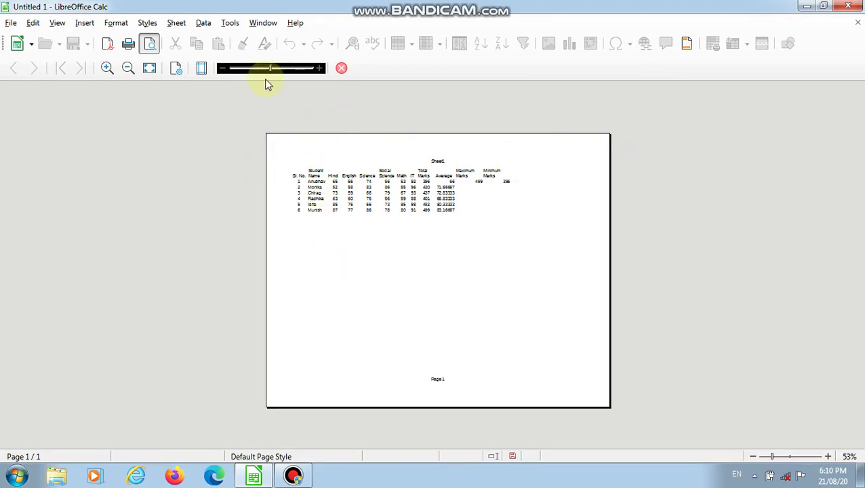
pyautogui.click(342, 69)
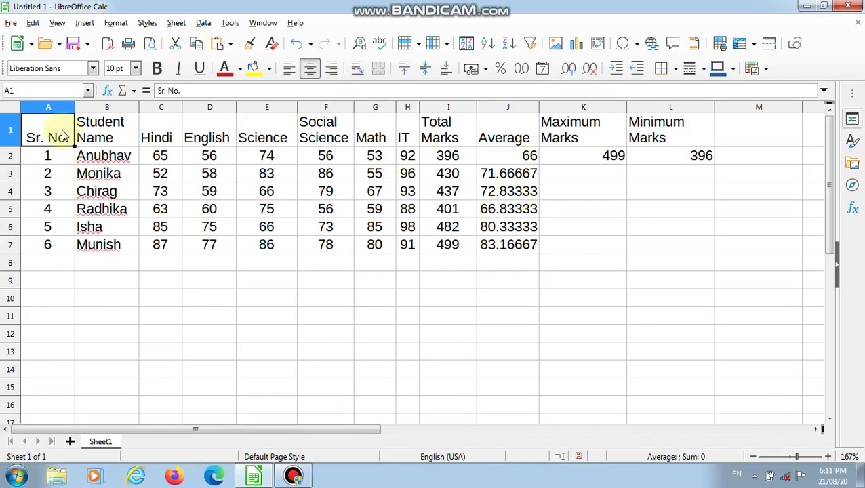
# - Apply outer and all inner borders to the marks table in A1:J7, dismissing the color scheme prompt
pyautogui.moveTo(62, 136); pyautogui.dragTo(675, 244)
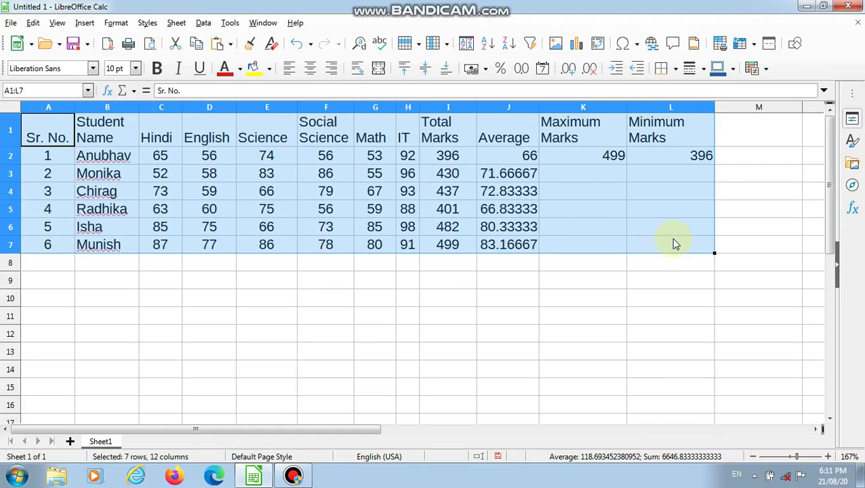
pyautogui.click(587, 222)
pyautogui.click(51, 125)
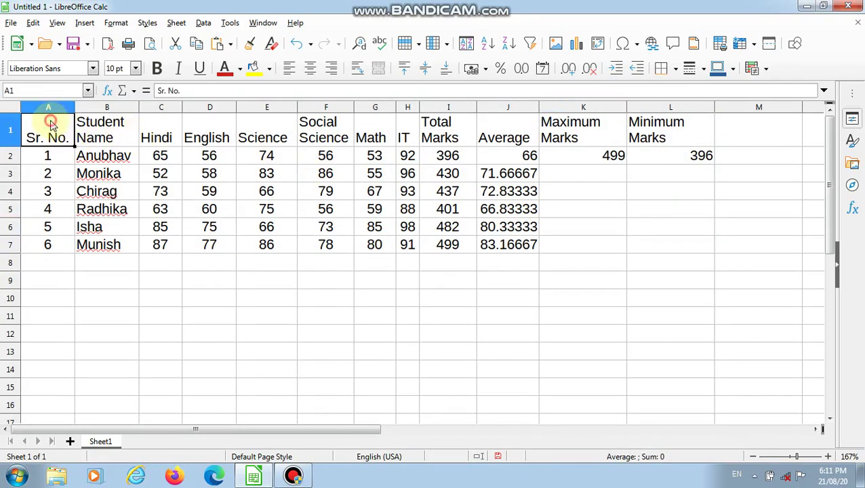
pyautogui.moveTo(51, 125); pyautogui.dragTo(495, 252)
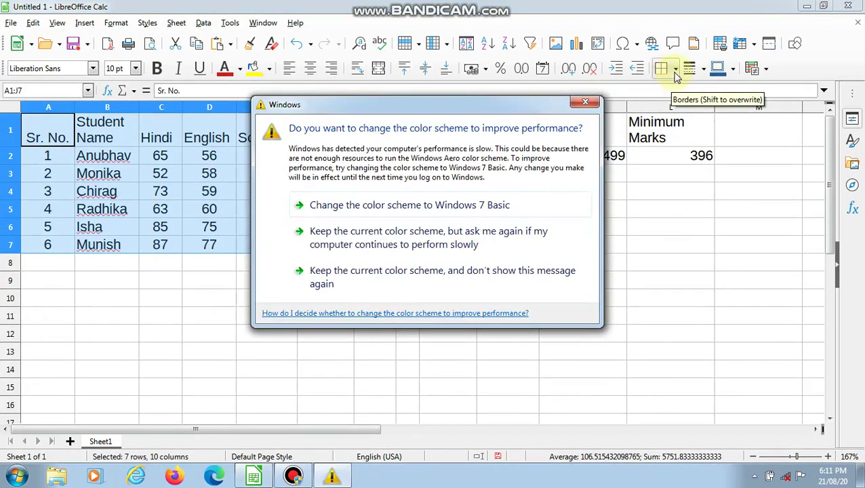
pyautogui.click(583, 103)
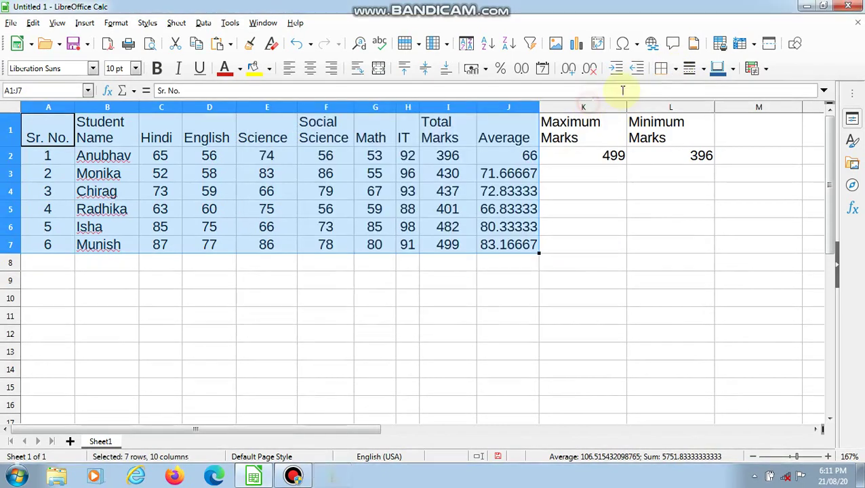
pyautogui.click(668, 70)
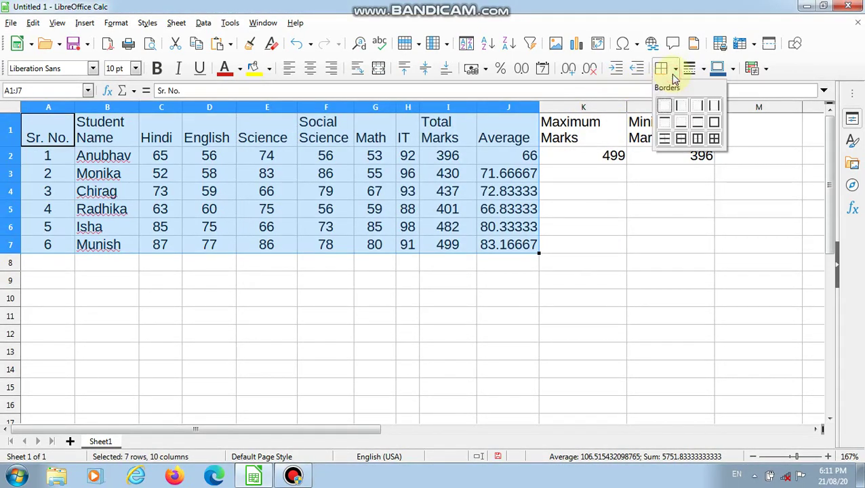
pyautogui.click(714, 139)
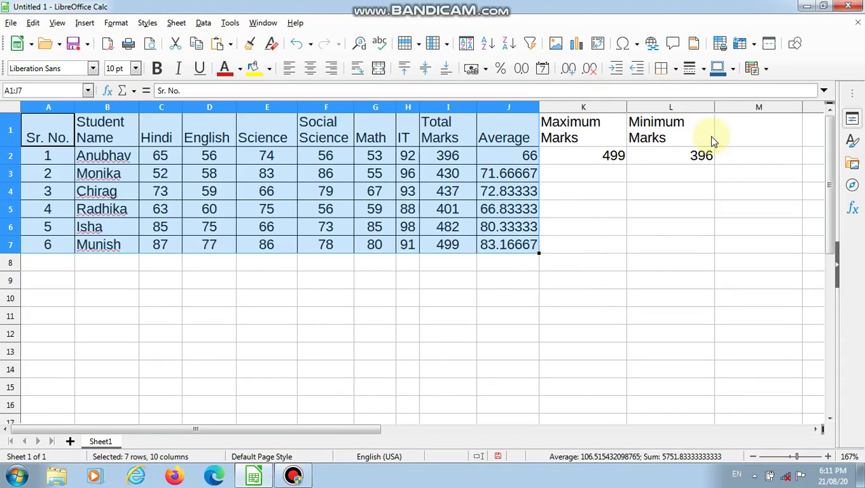
pyautogui.click(484, 284)
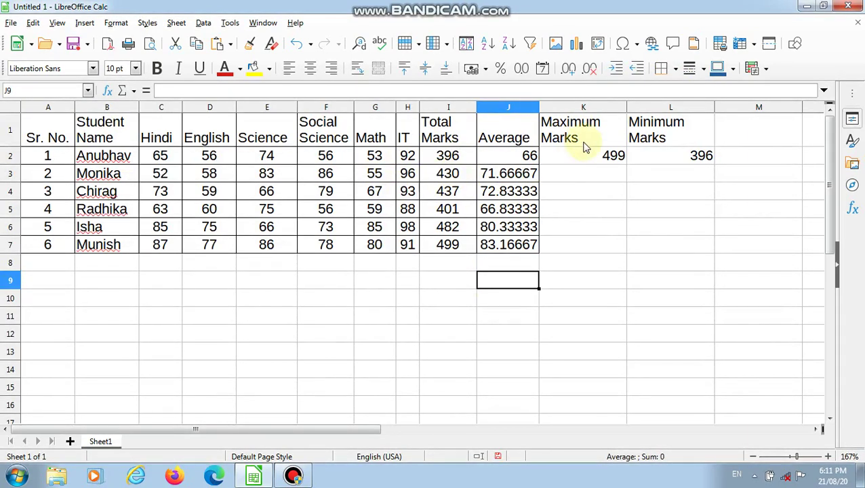
# - Apply outer and all inner borders to the Maximum Marks and Minimum Marks cells in K1:L2
pyautogui.click(579, 121)
pyautogui.moveTo(581, 122); pyautogui.dragTo(656, 158)
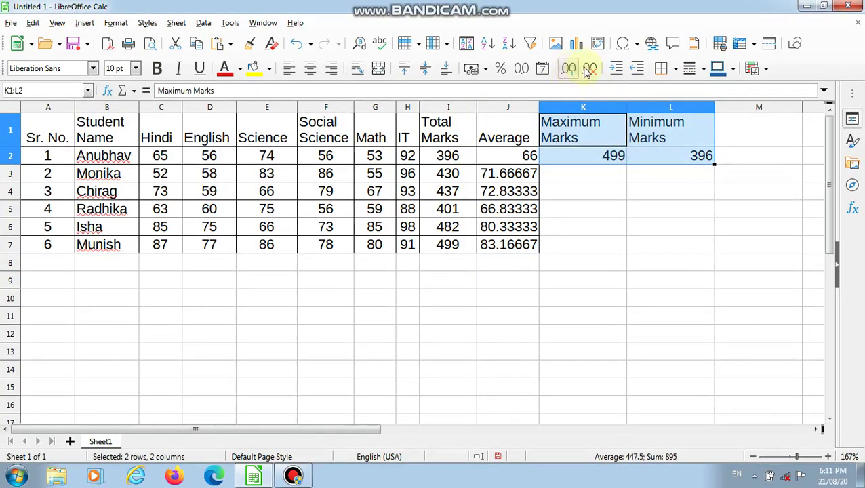
pyautogui.click(670, 71)
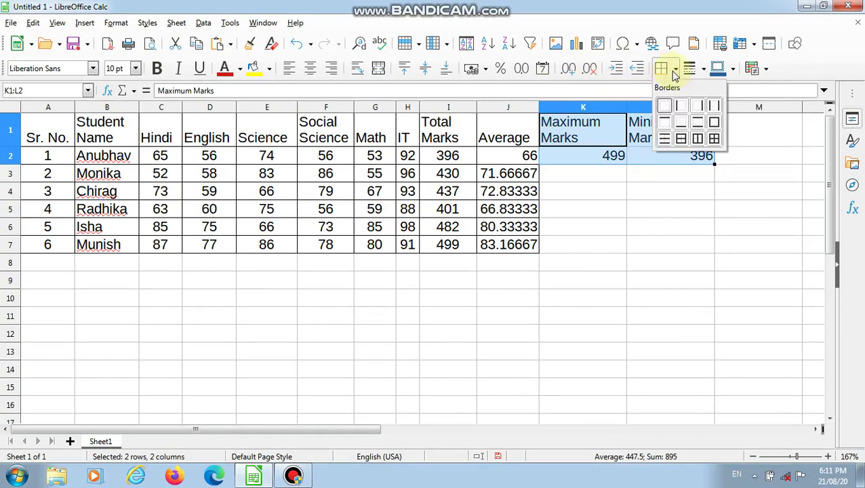
pyautogui.click(714, 139)
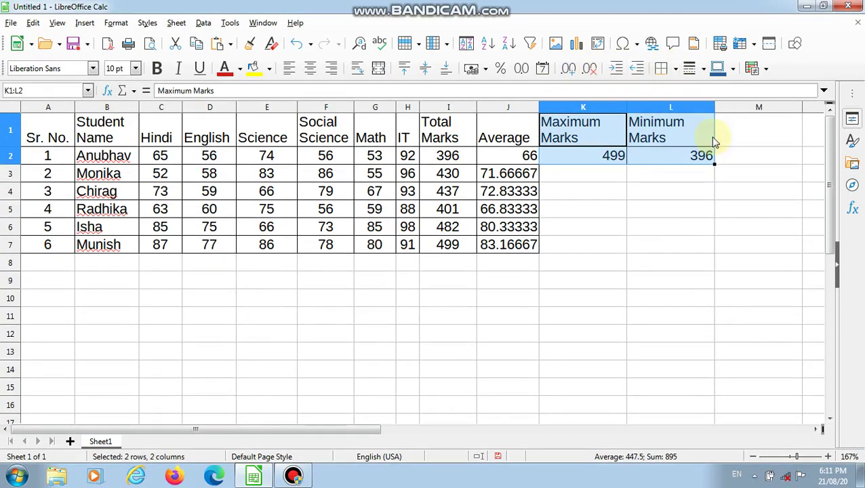
pyautogui.click(663, 220)
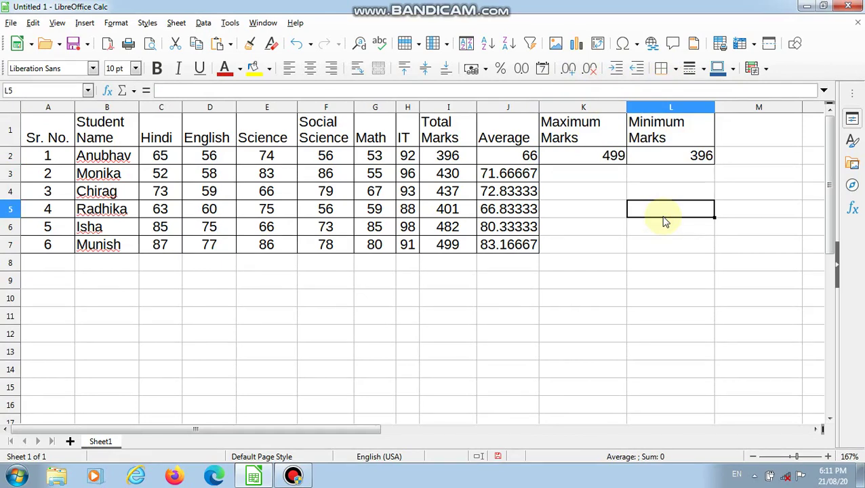
pyautogui.click(723, 133)
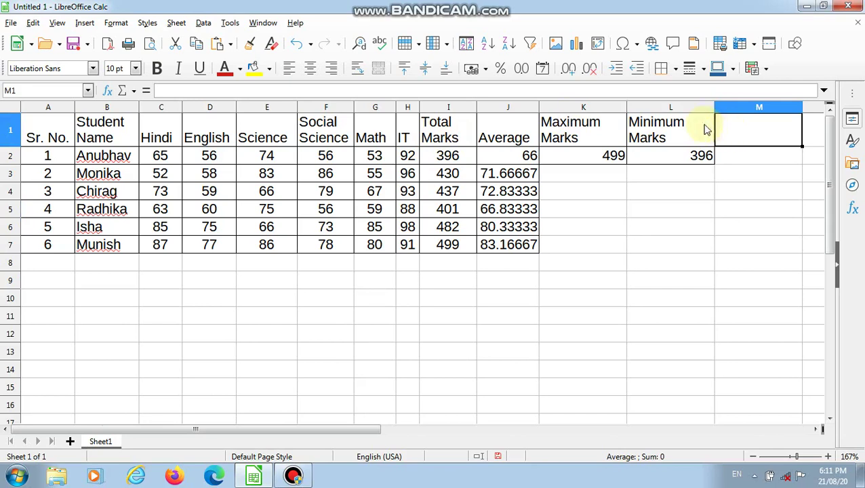
# - Insert an entire row above the heading row of the marks table
pyautogui.click(57, 120)
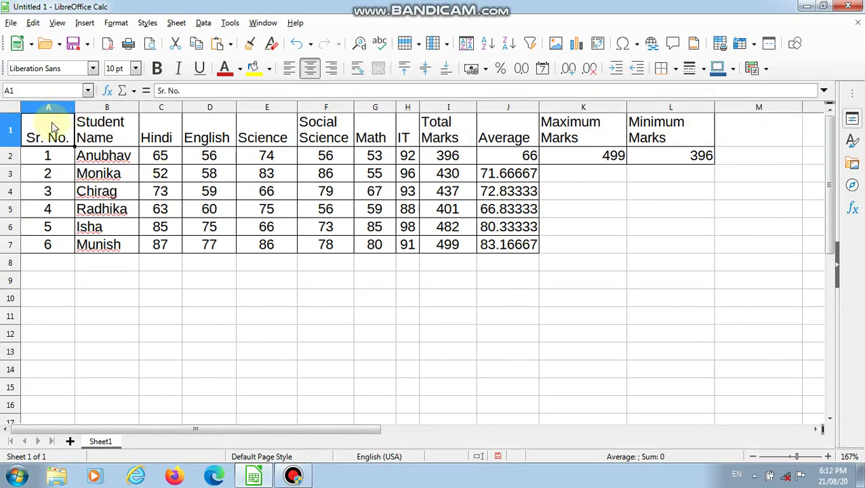
pyautogui.rightClick(54, 126)
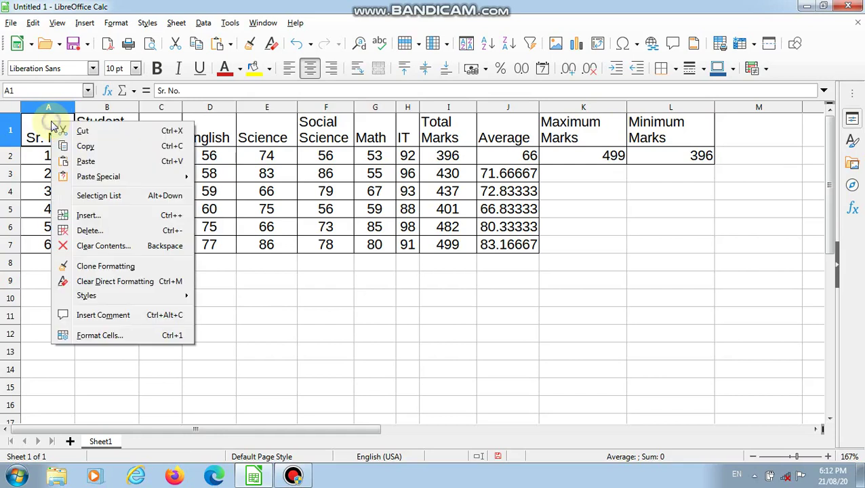
pyautogui.click(90, 216)
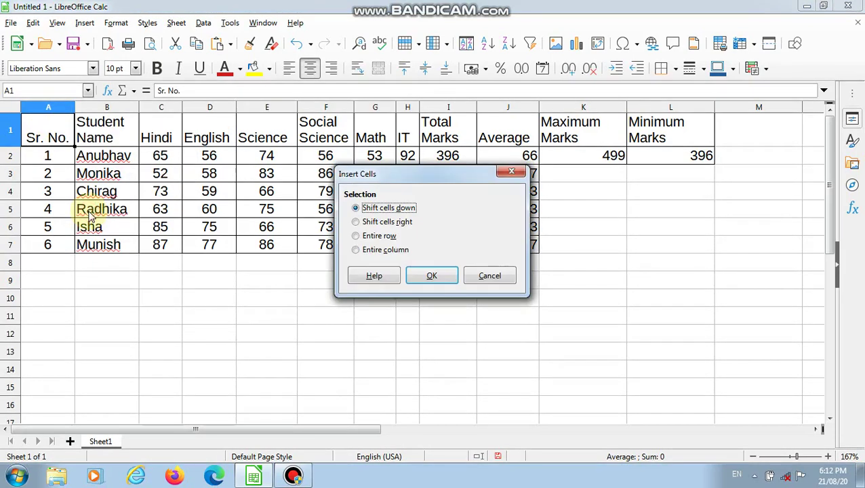
pyautogui.click(357, 237)
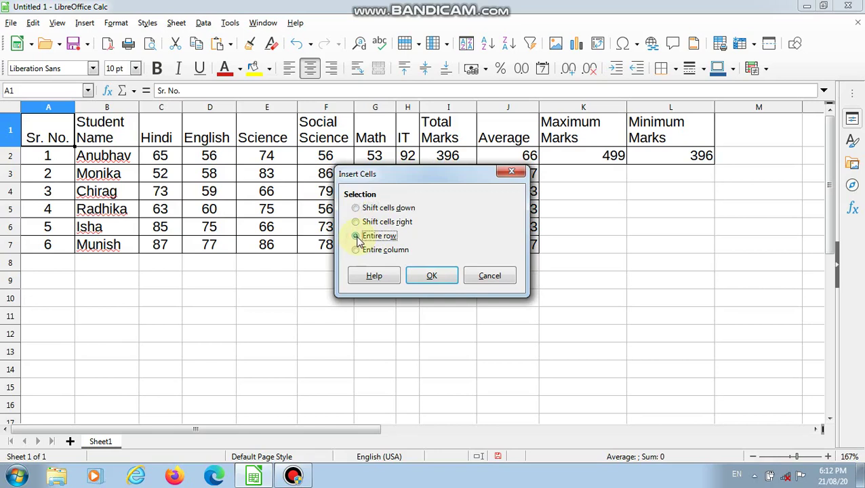
pyautogui.click(441, 281)
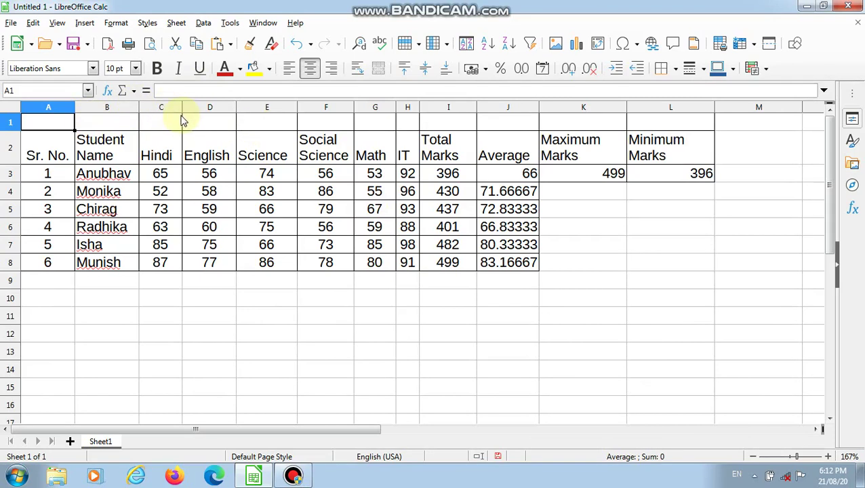
# - Merge cells B1 to J1 in the empty row above the headings
pyautogui.click(110, 124)
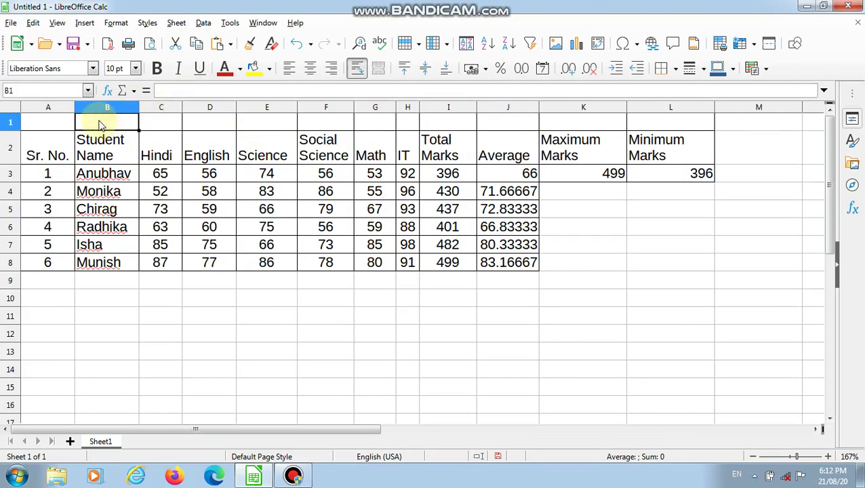
pyautogui.click(64, 121)
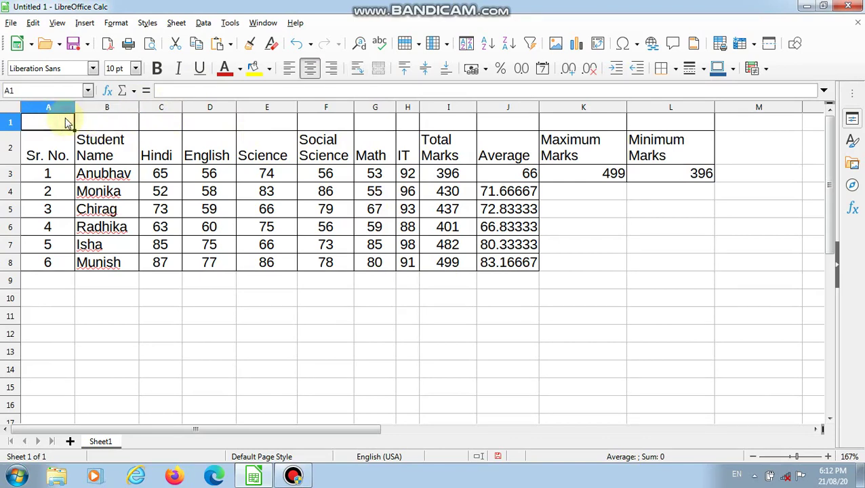
pyautogui.click(86, 126)
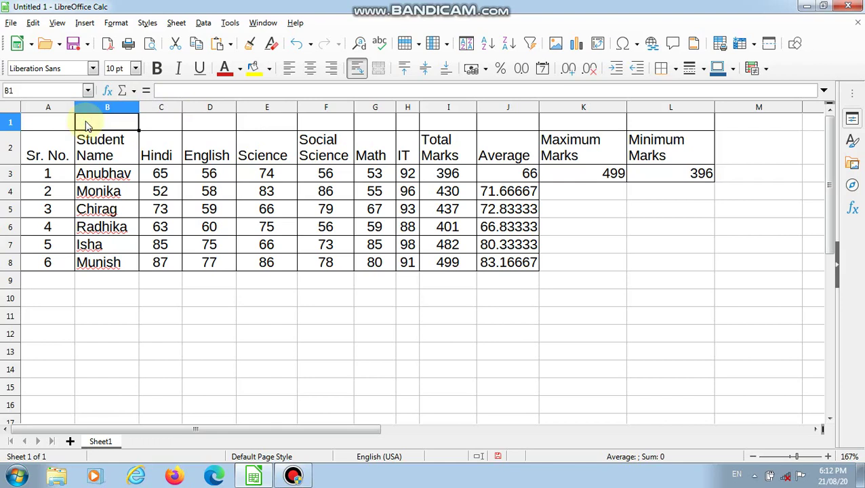
pyautogui.moveTo(86, 126); pyautogui.dragTo(493, 122)
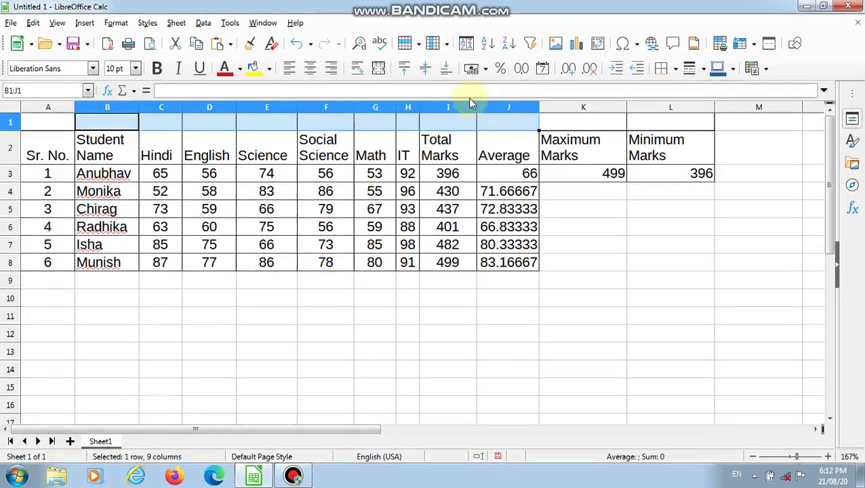
pyautogui.rightClick(458, 126)
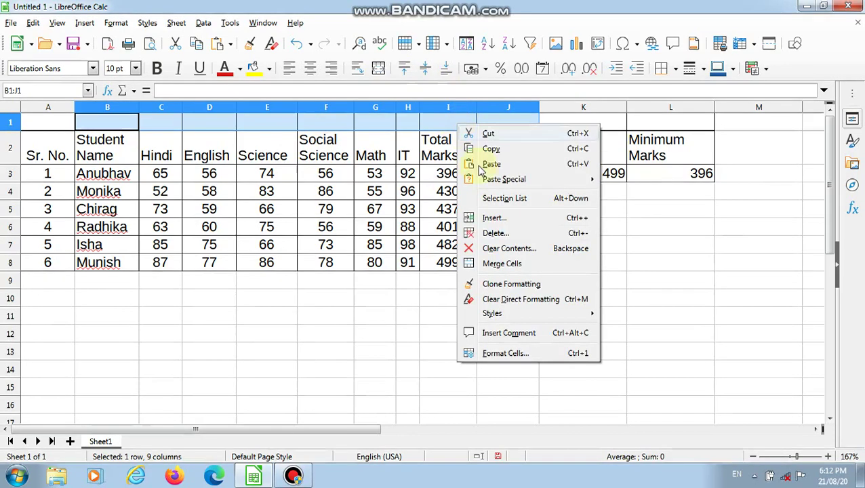
pyautogui.click(500, 265)
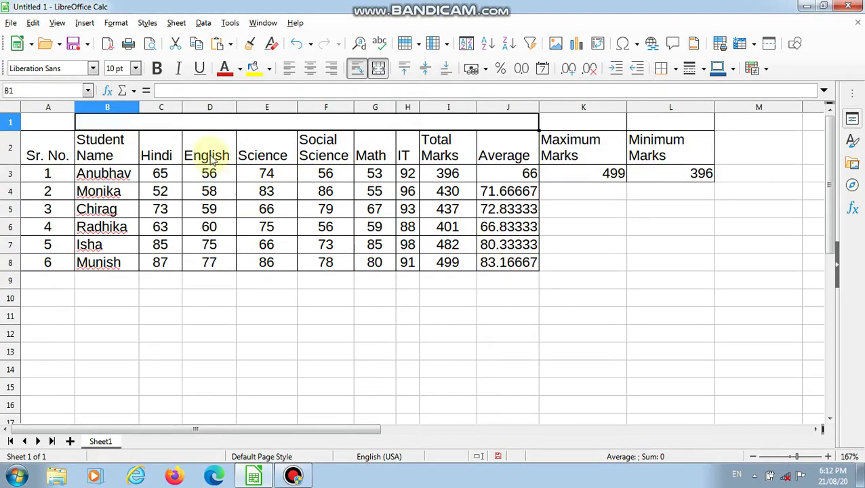
# - Dismiss the color scheme prompt and enter the title "Class 9 Student Marks List" in the merged cell B1
pyautogui.click(226, 120)
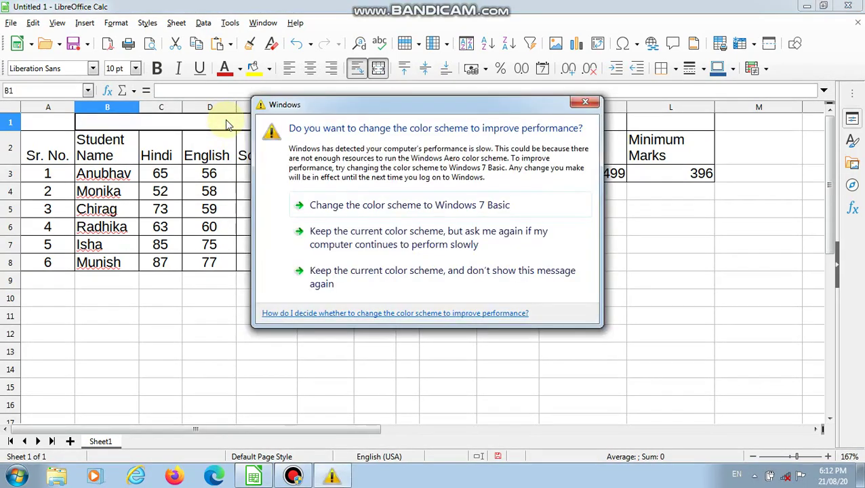
pyautogui.click(584, 105)
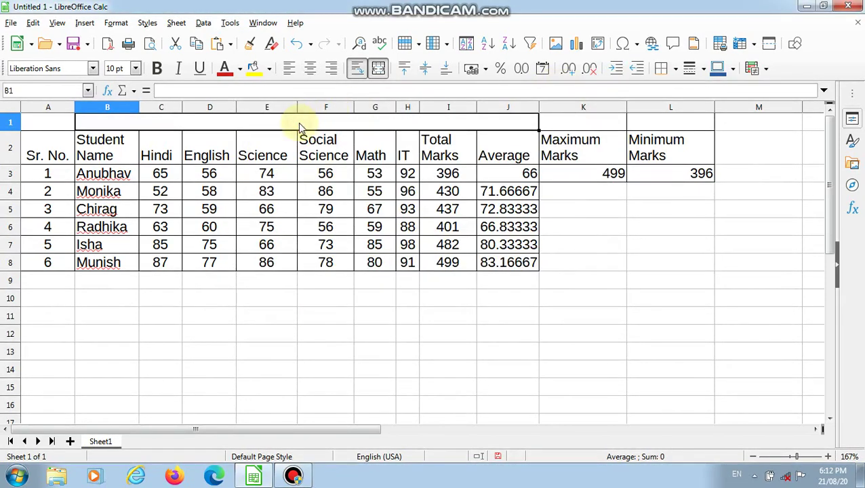
pyautogui.write('Clas')
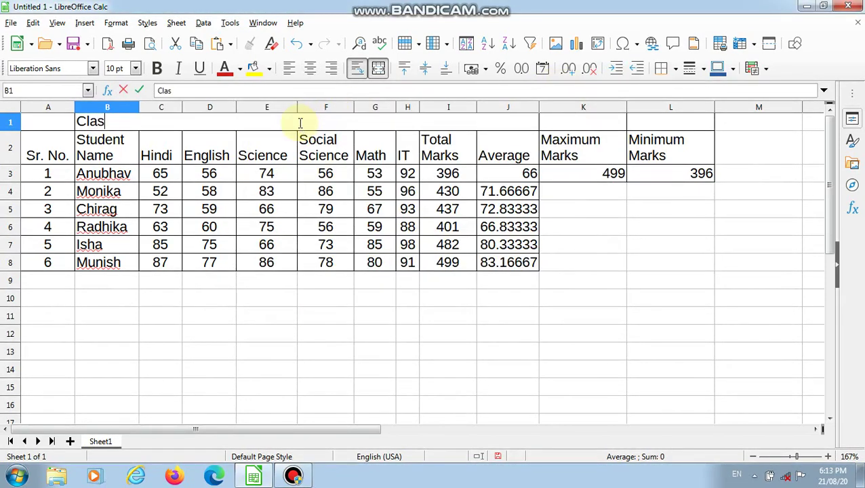
pyautogui.write('s 9 Stu')
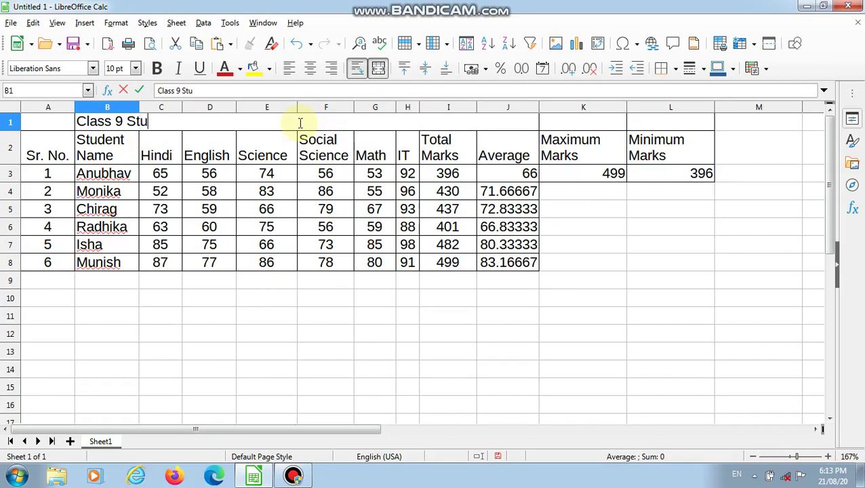
pyautogui.write('dent Mar')
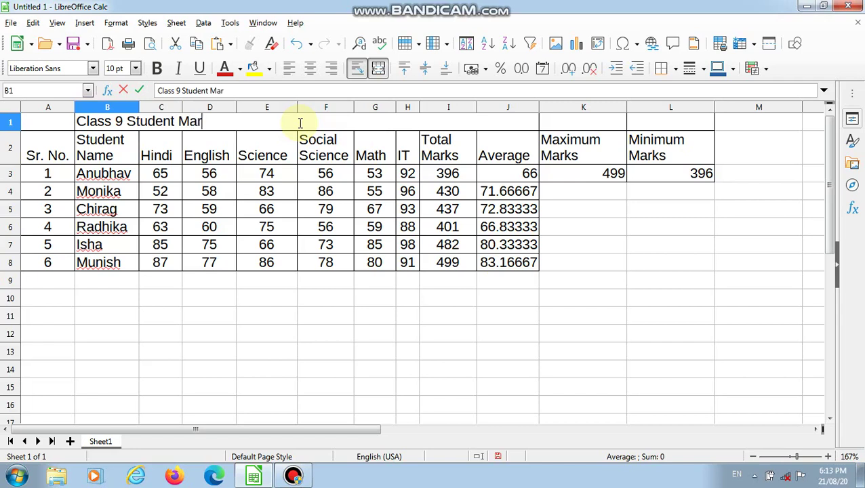
pyautogui.write('ks List')
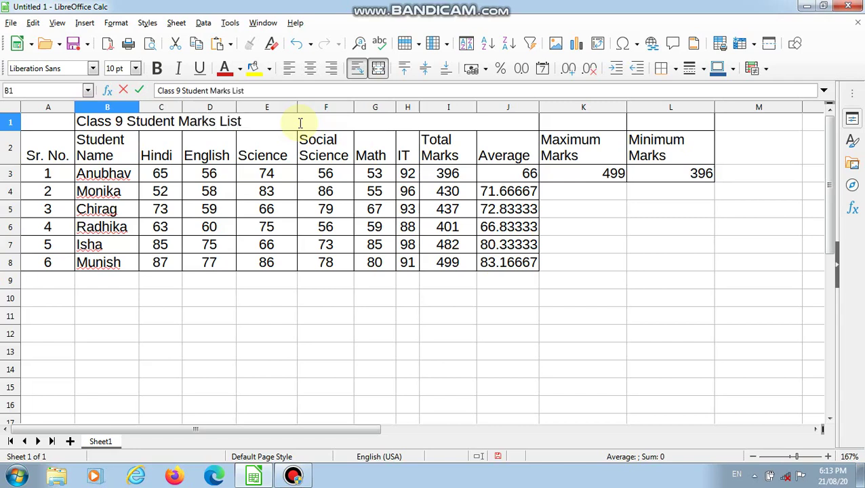
pyautogui.click(329, 152)
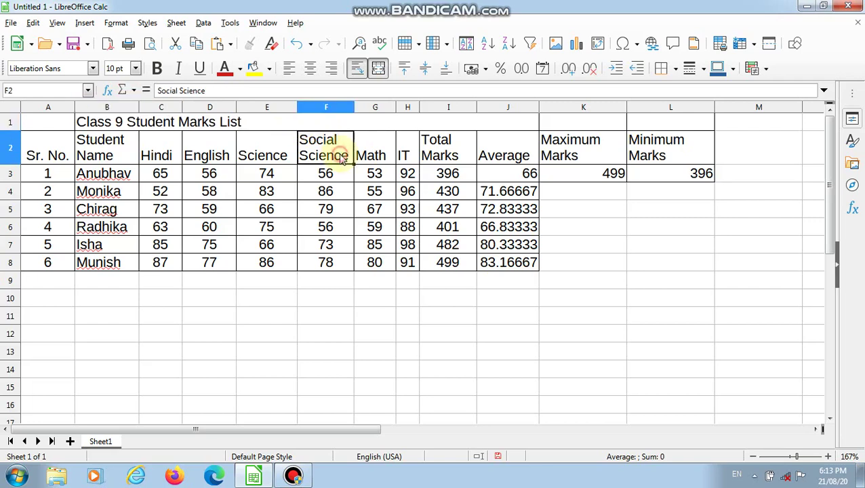
pyautogui.click(304, 123)
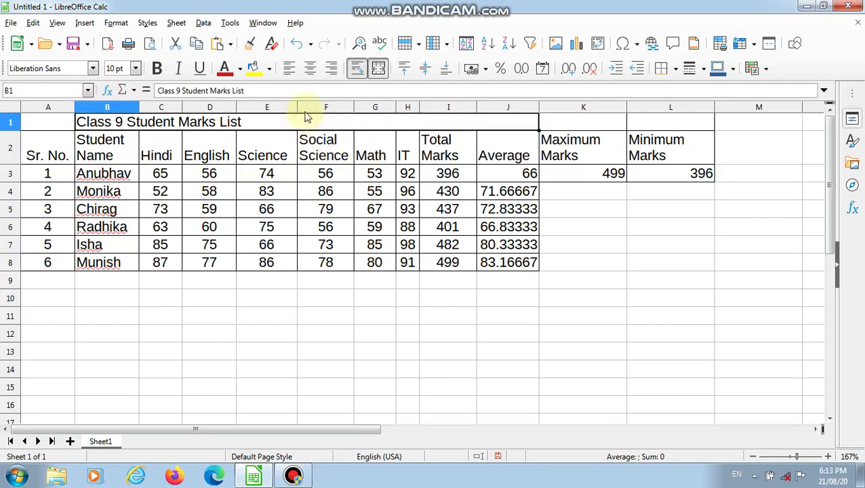
# - Center the title in merged cell B1 and format it bold at 16 pt
pyautogui.click(310, 74)
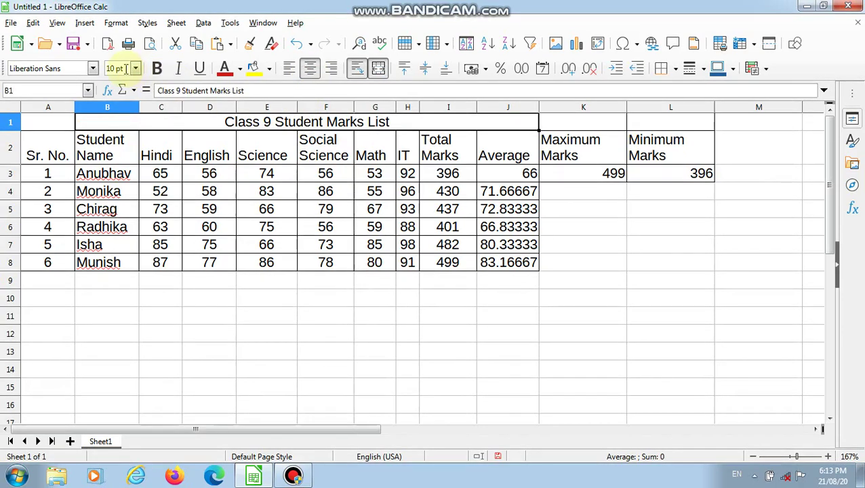
pyautogui.click(159, 75)
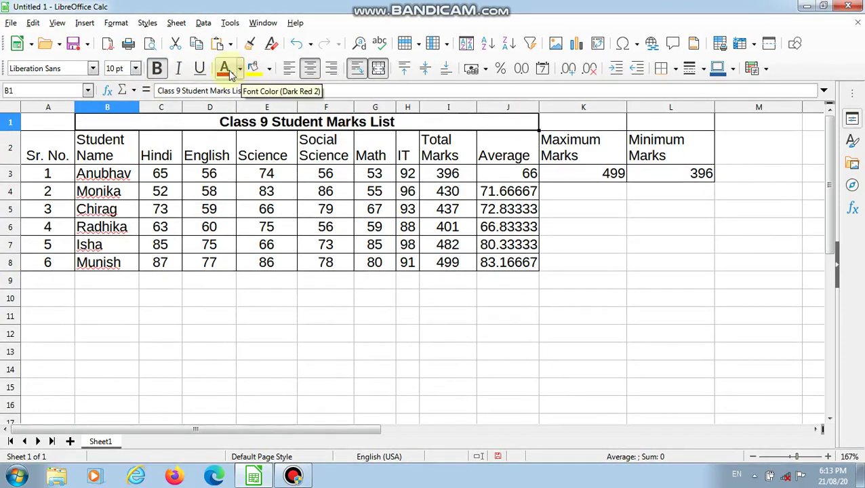
pyautogui.click(136, 68)
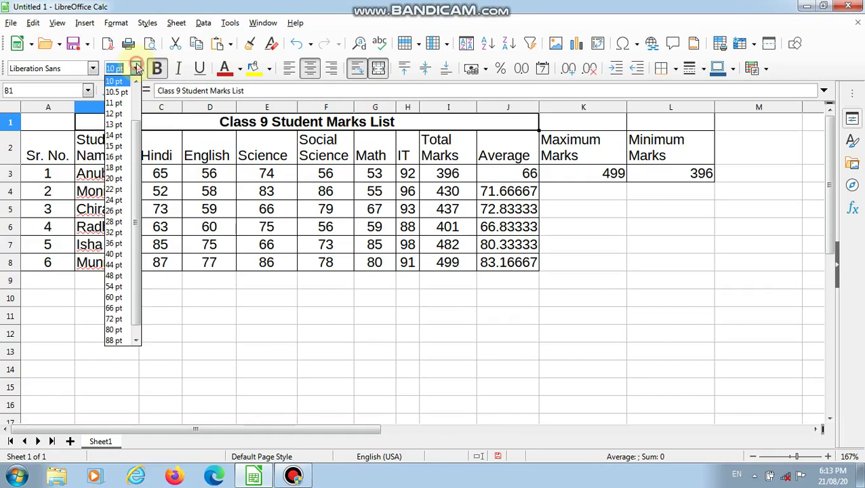
pyautogui.click(119, 158)
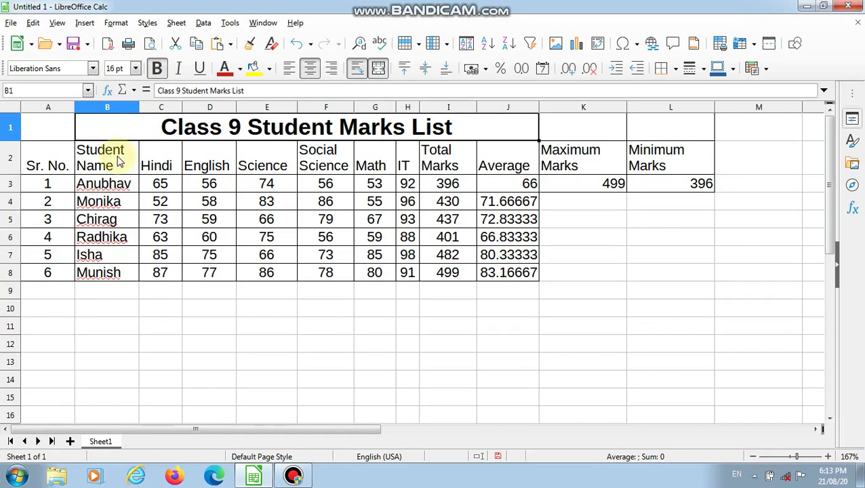
# - Make the column headings in A2:L2 bold
pyautogui.click(63, 161)
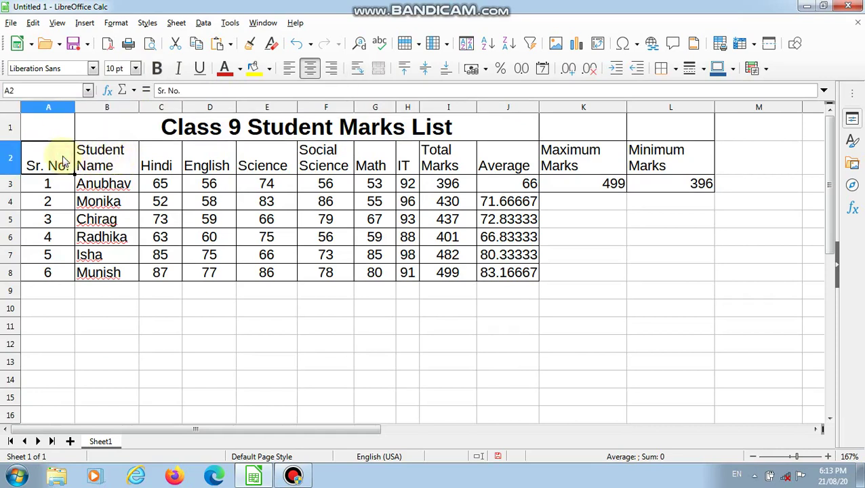
pyautogui.moveTo(59, 163); pyautogui.dragTo(645, 161)
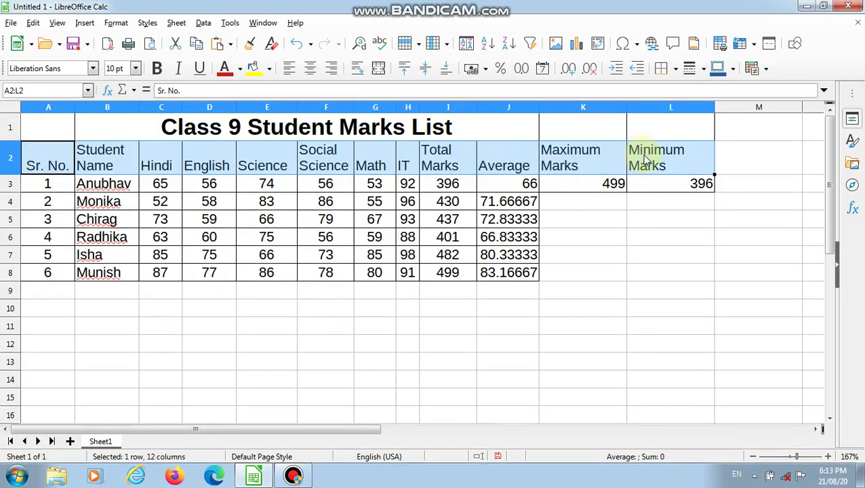
pyautogui.click(156, 69)
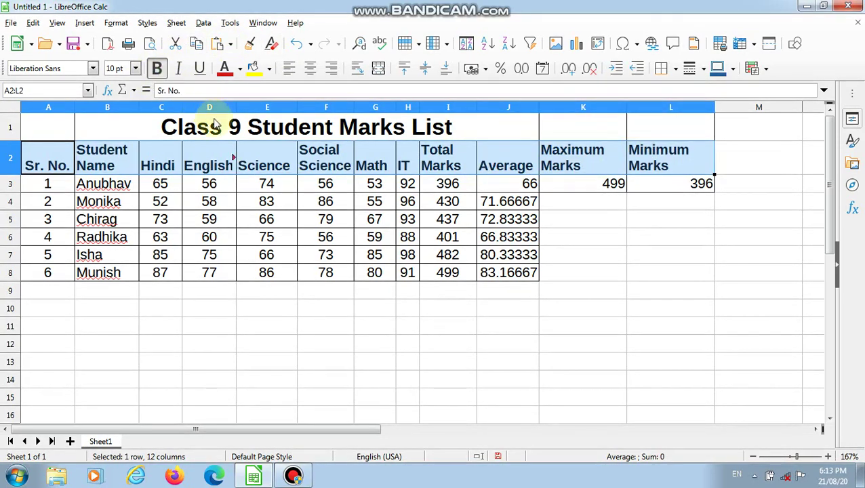
# - Try font sizes of 14 pt and 13 pt on the column headings in A2:L2
pyautogui.click(136, 69)
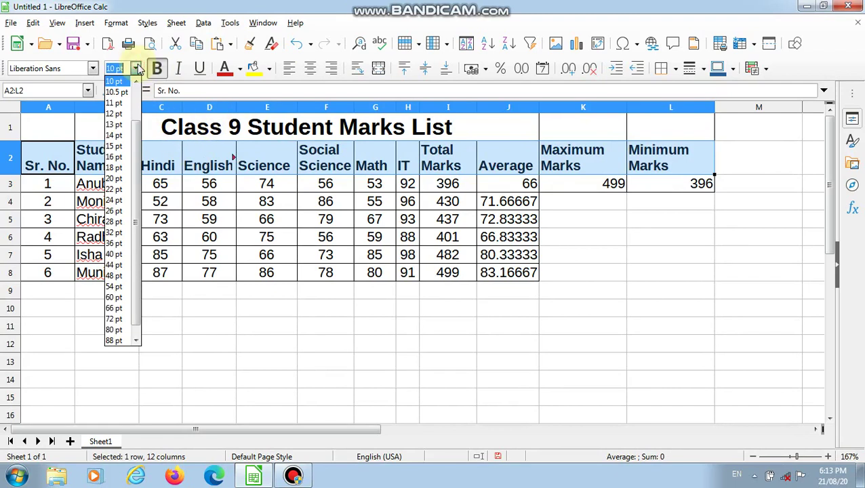
pyautogui.click(115, 135)
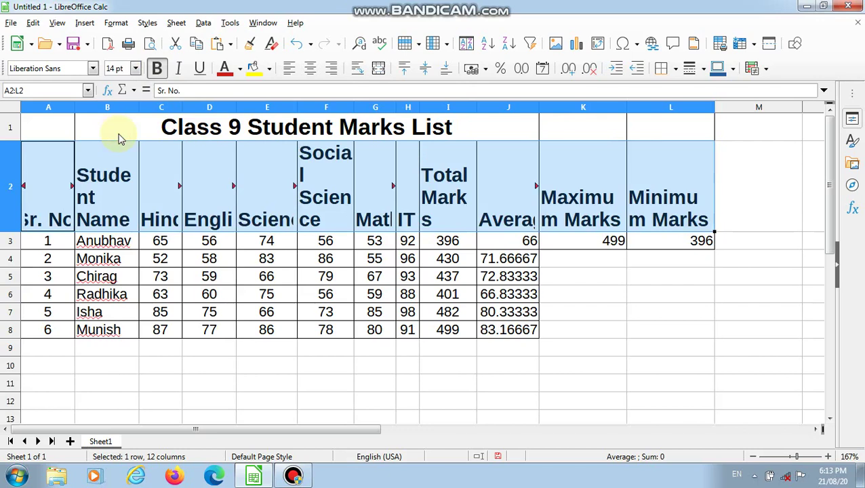
pyautogui.click(136, 68)
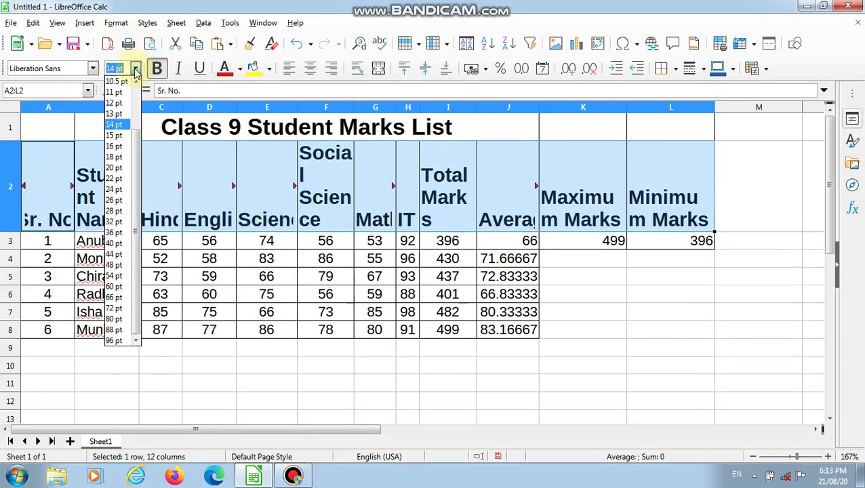
pyautogui.click(120, 114)
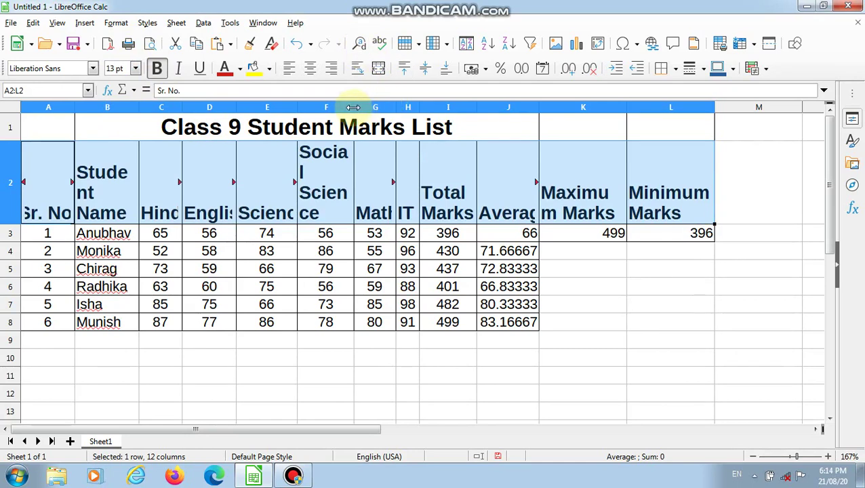
# - Set the headings in A2:L2 to 11 pt and widen the Social Science and English columns to fit their text
pyautogui.moveTo(353, 107); pyautogui.dragTo(367, 109)
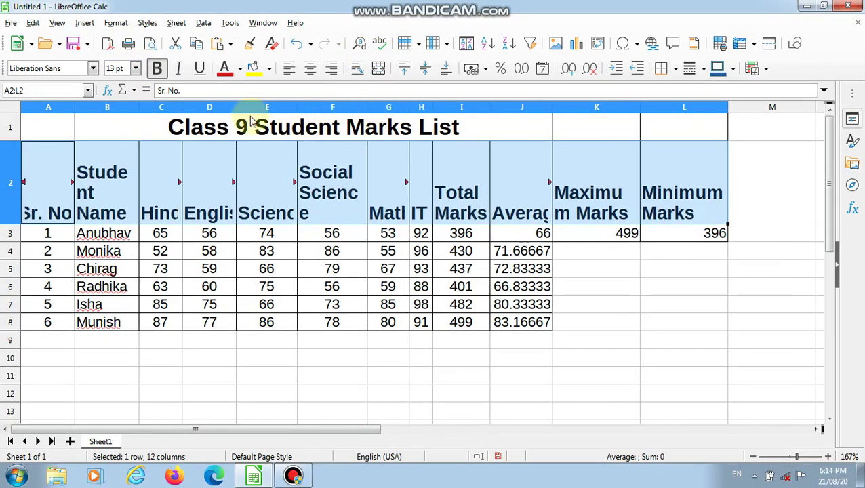
pyautogui.click(135, 68)
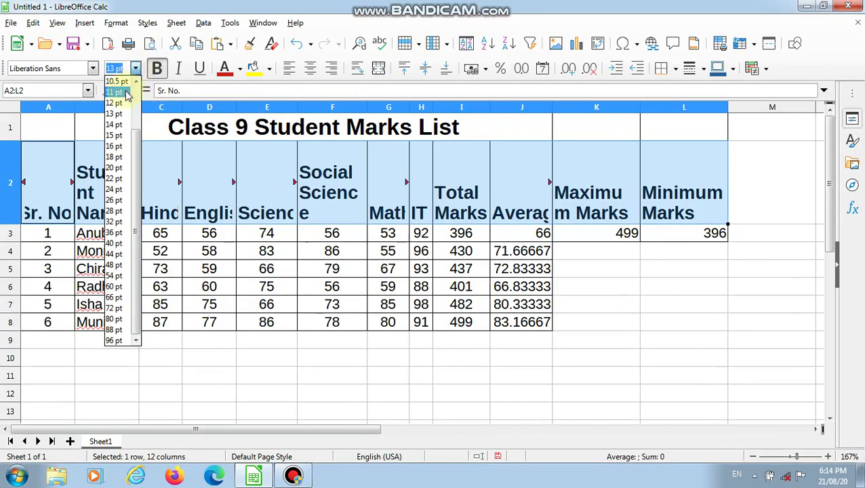
pyautogui.click(125, 93)
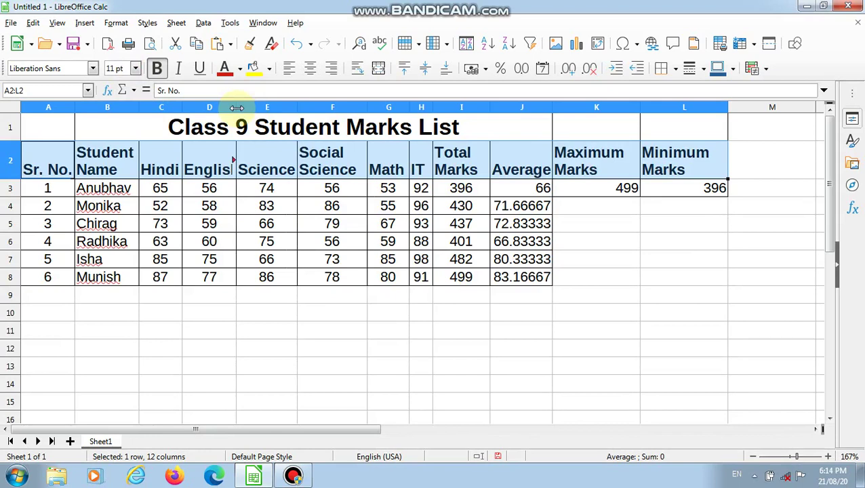
pyautogui.moveTo(236, 108); pyautogui.dragTo(245, 108)
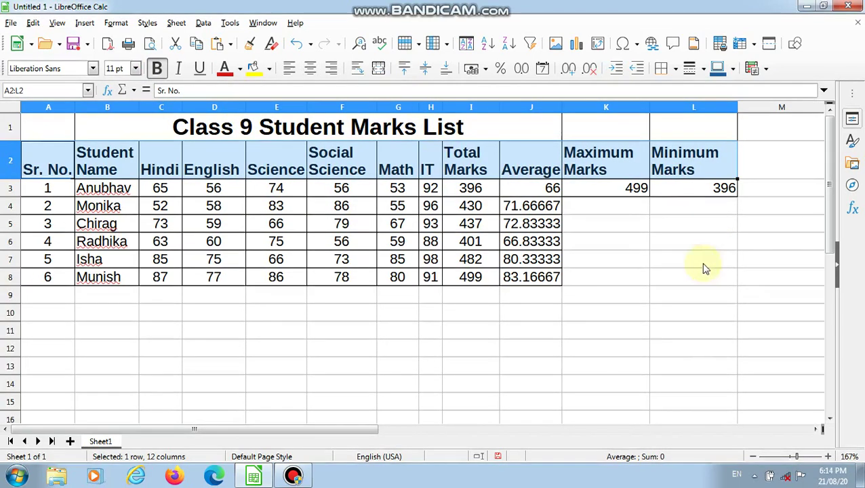
# - Show the print preview of the marks sheet and dismiss the color scheme prompt
pyautogui.click(674, 298)
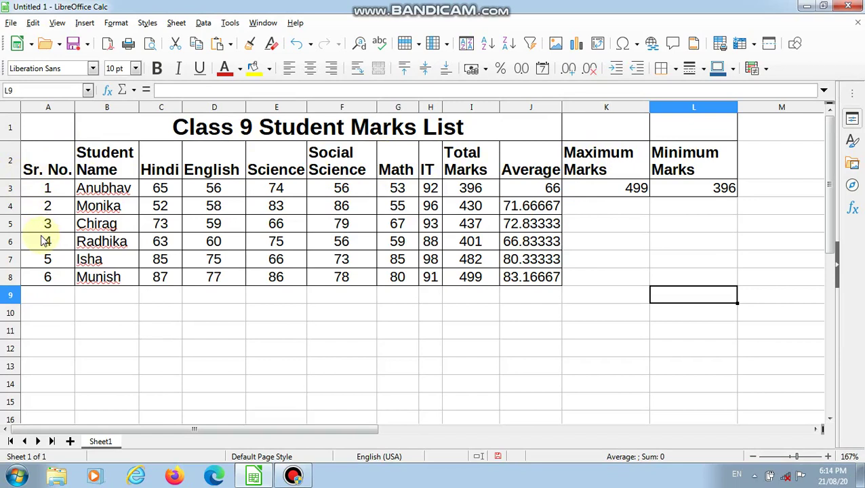
pyautogui.click(11, 23)
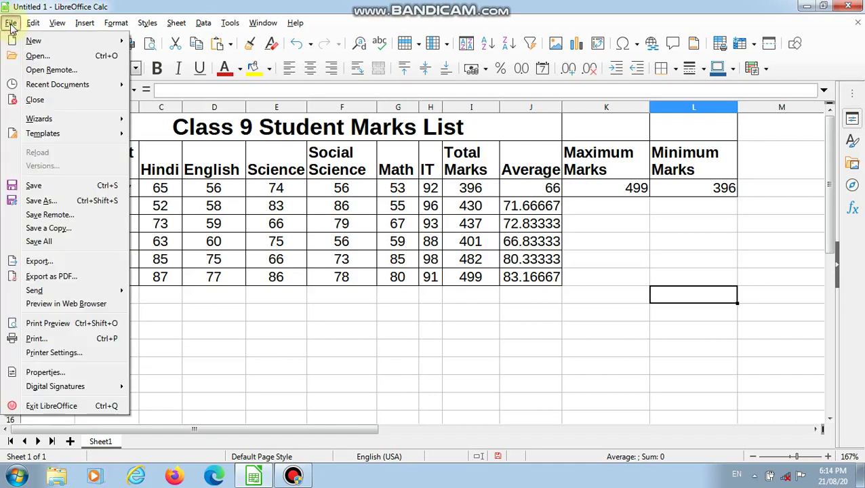
pyautogui.click(45, 342)
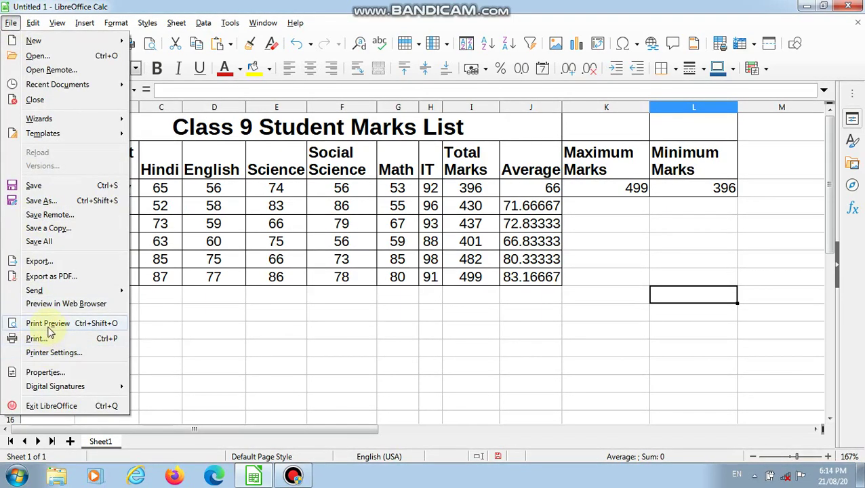
pyautogui.click(48, 325)
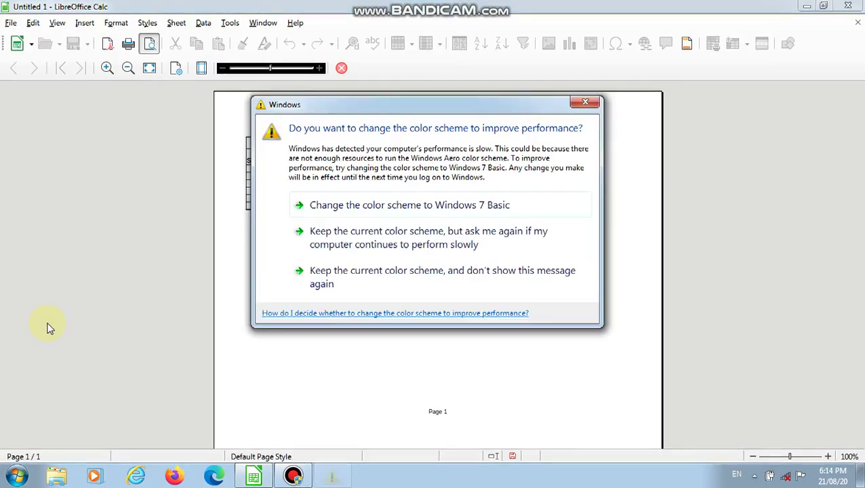
pyautogui.click(586, 103)
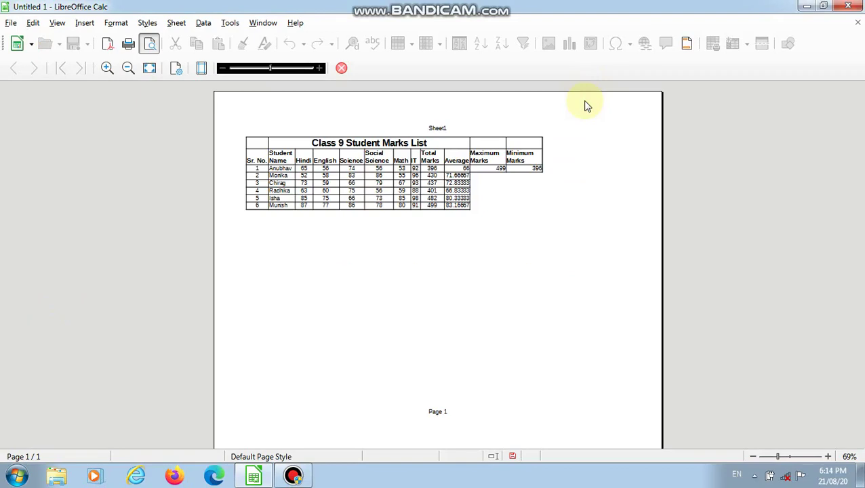